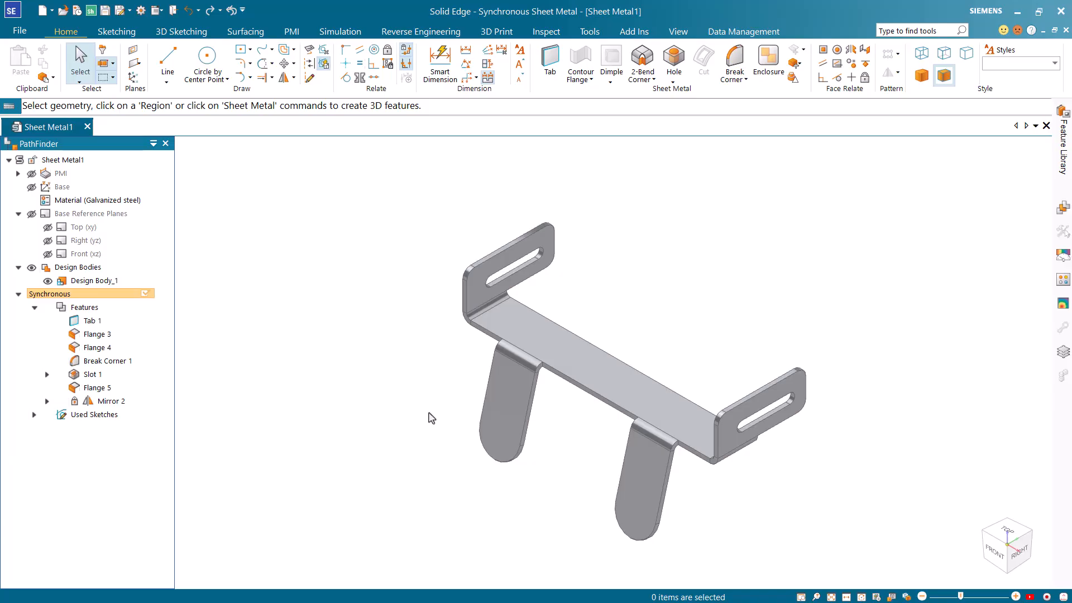
Create a new sheet metal document from the ISO Metric Sheet Metal template.
left_click(19, 30)
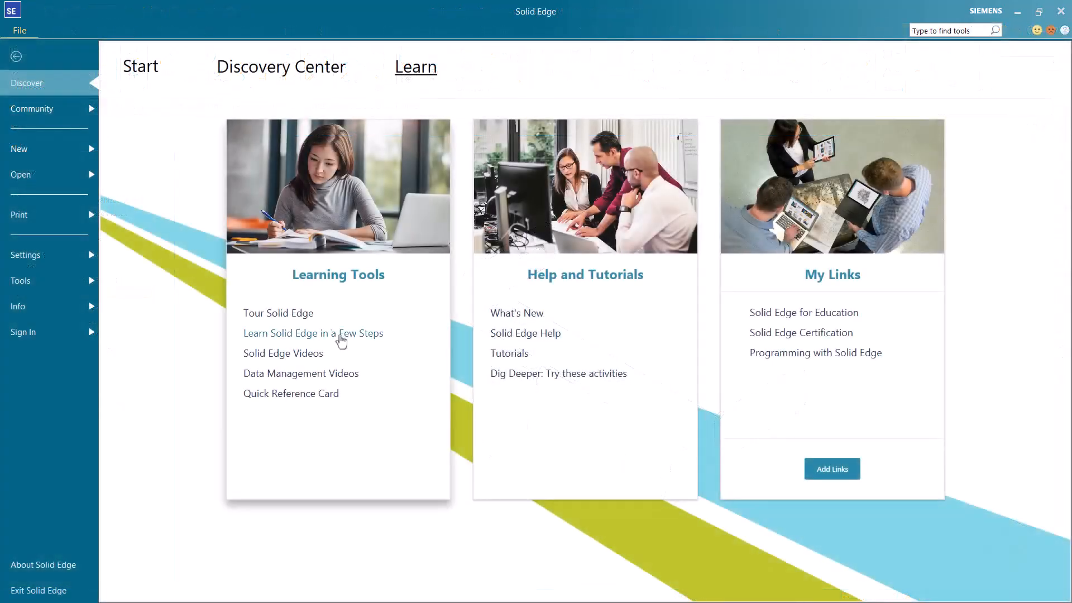
left_click(67, 148)
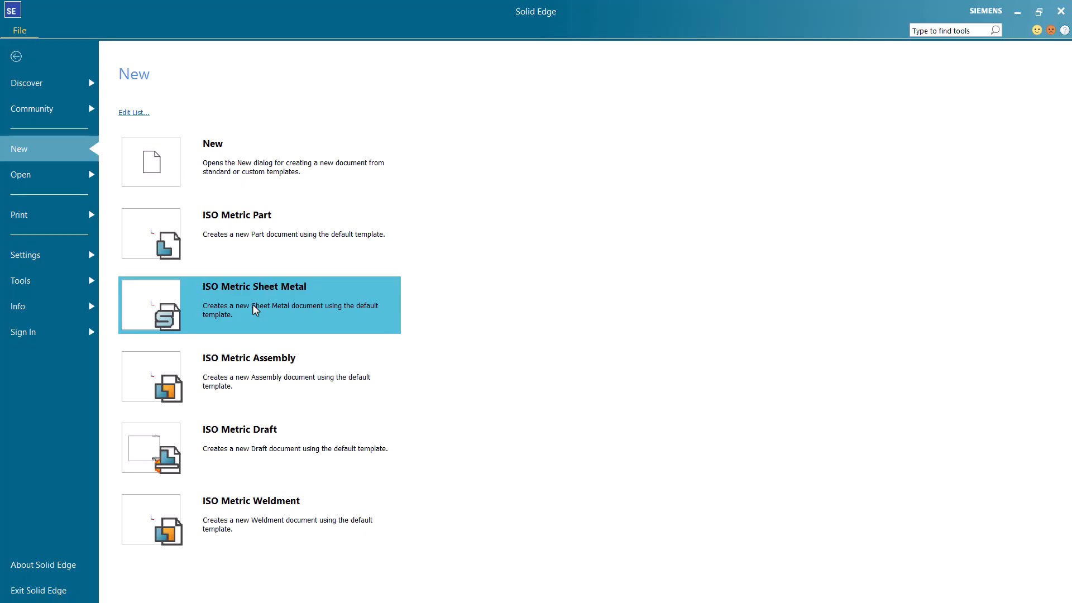
left_click(256, 310)
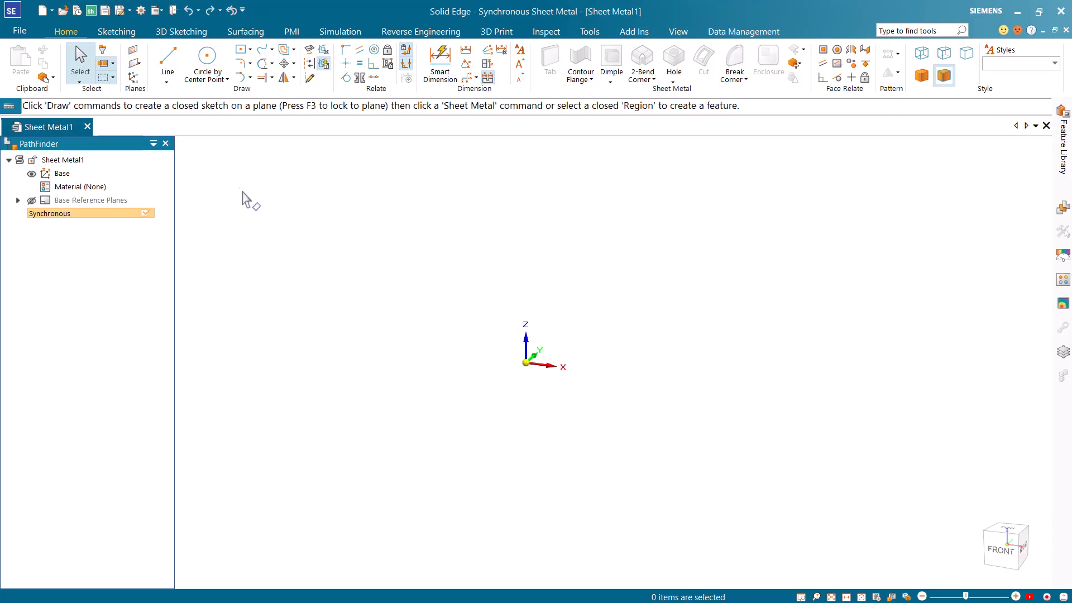
Sketch a 120 mm wide, 20 mm high rectangle by center on the Top (xy) plane, centered on the origin.
left_click(243, 52)
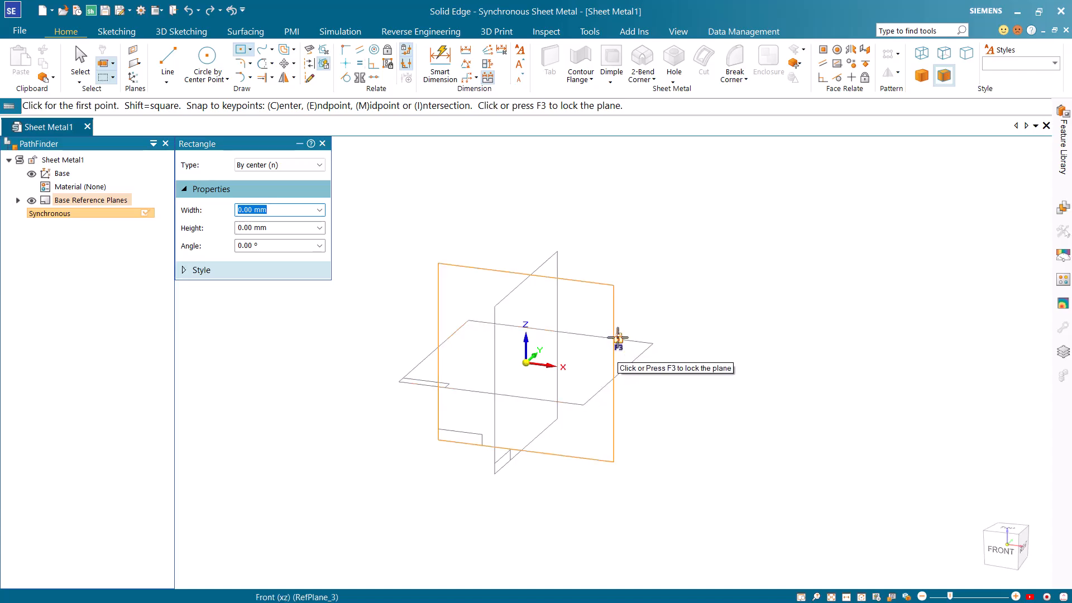
left_click(618, 338)
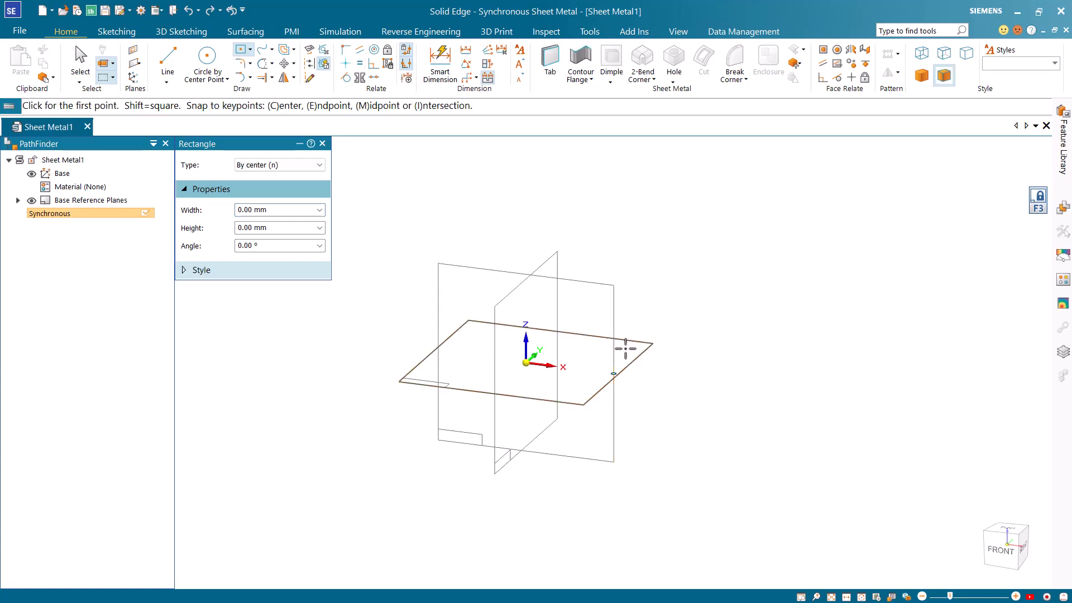
key("ctrl+h")
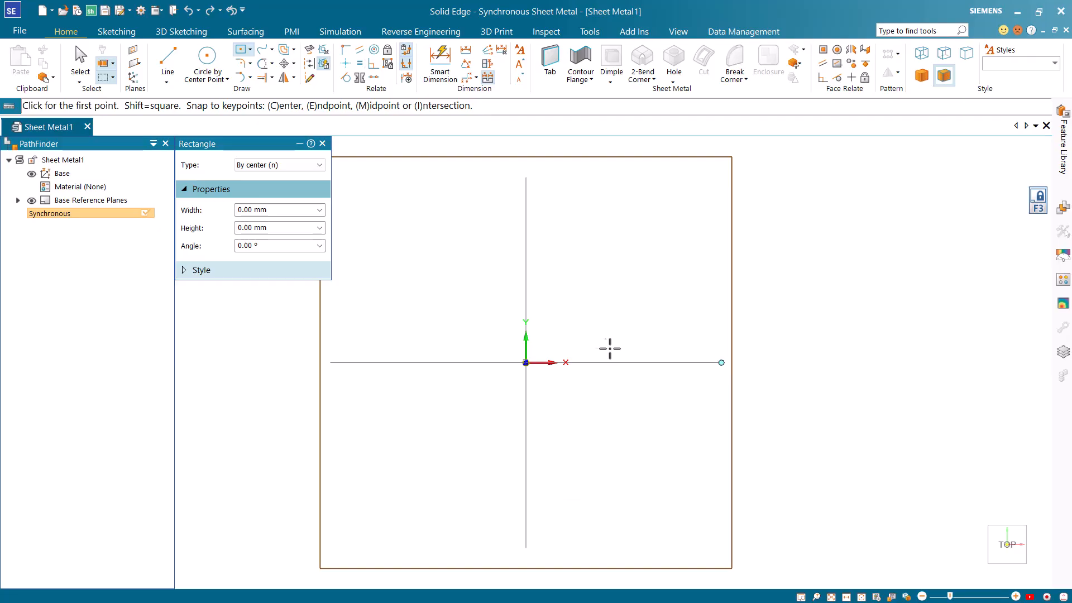
left_click(525, 362)
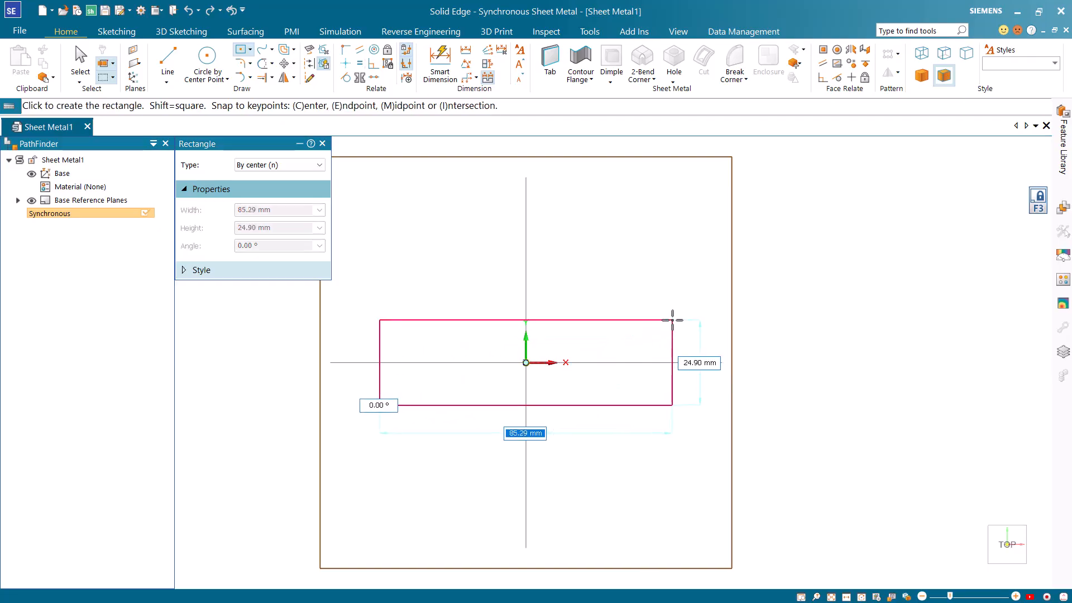
type("12")
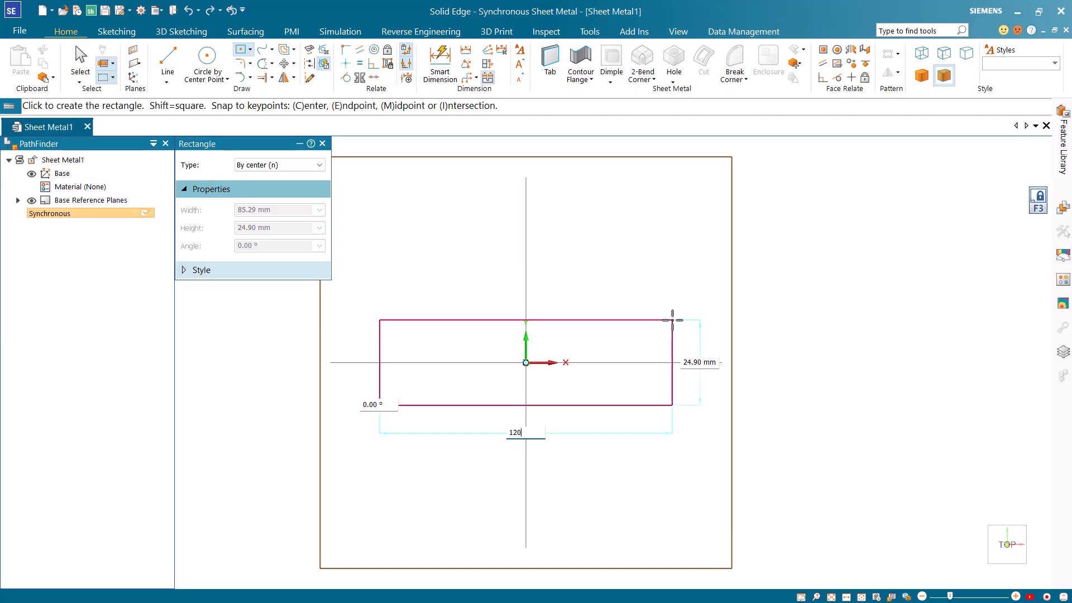
type("0")
key("Tab")
type("20")
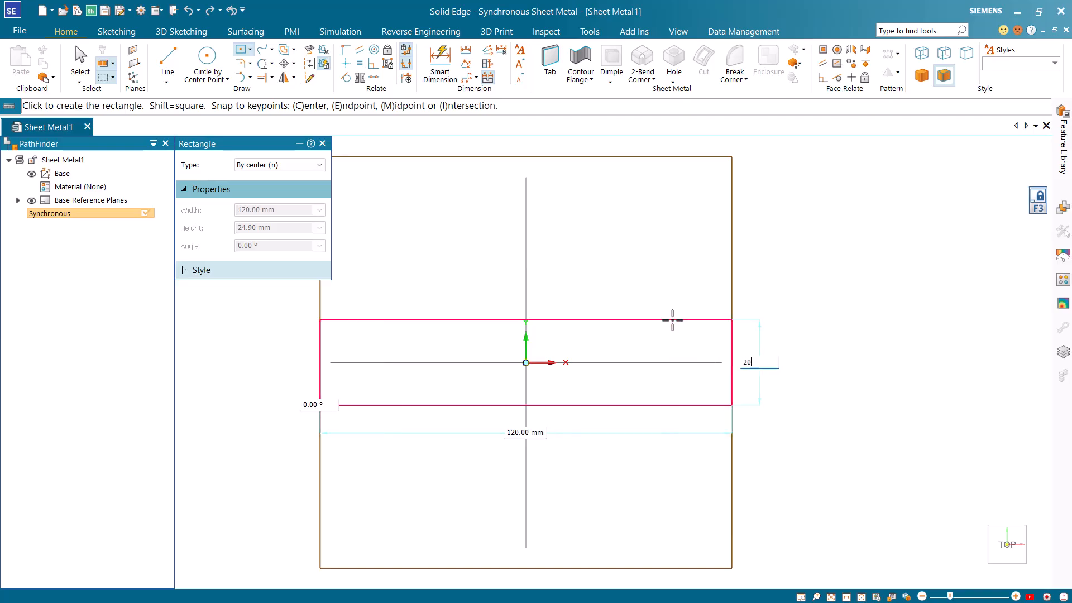
key("Tab")
key("Return")
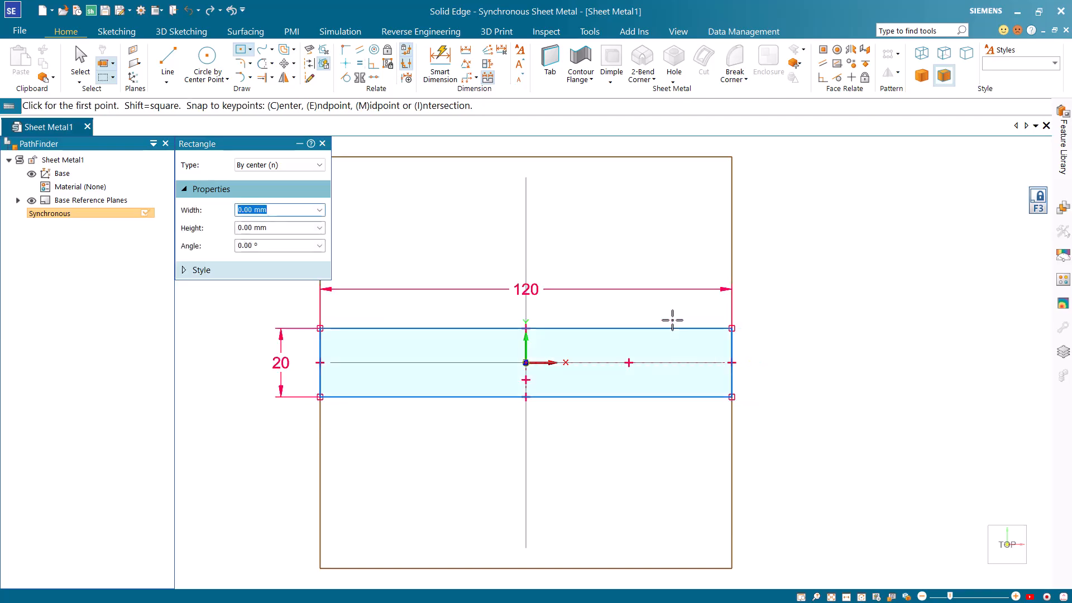
key("Escape")
Create the base tab from the rectangle region in Galvanized steel with 2 mm material thickness and 2 mm bend radius.
left_click(680, 347)
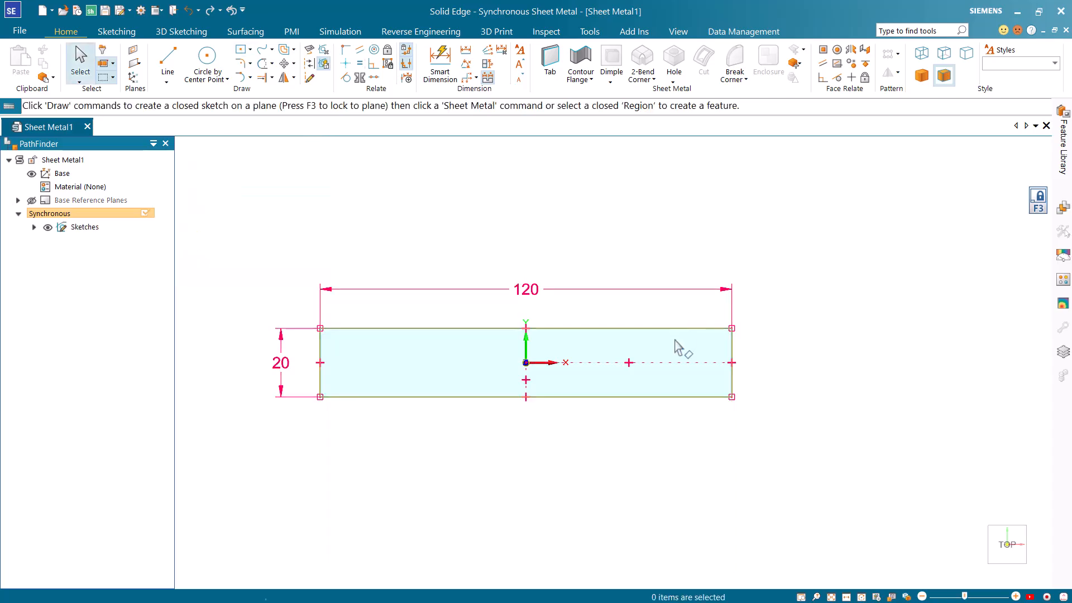
left_click(675, 343)
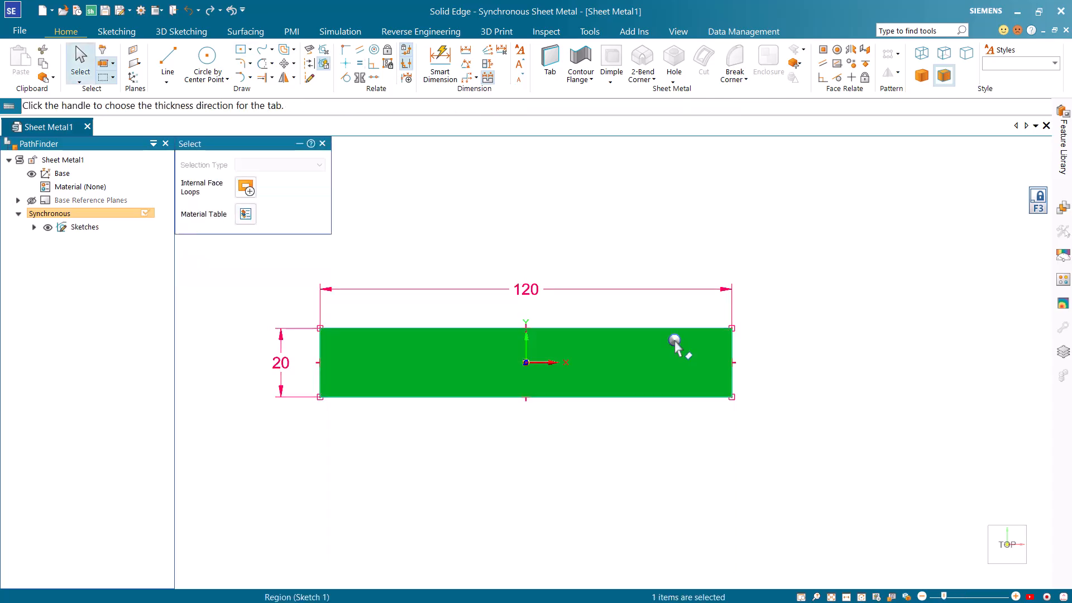
key("ctrl+i")
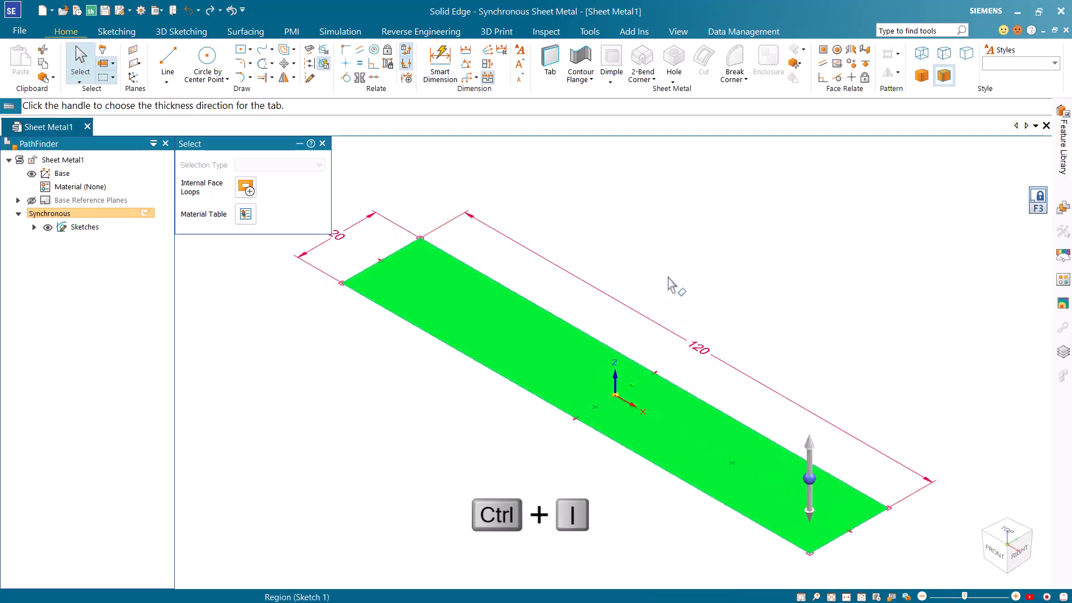
left_click(246, 215)
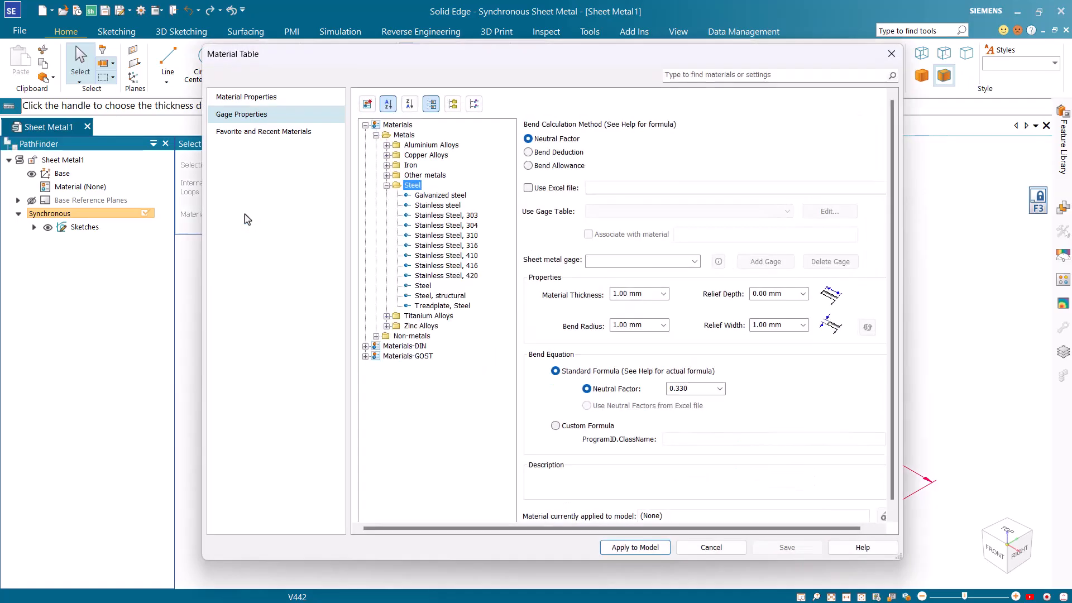
left_click(423, 197)
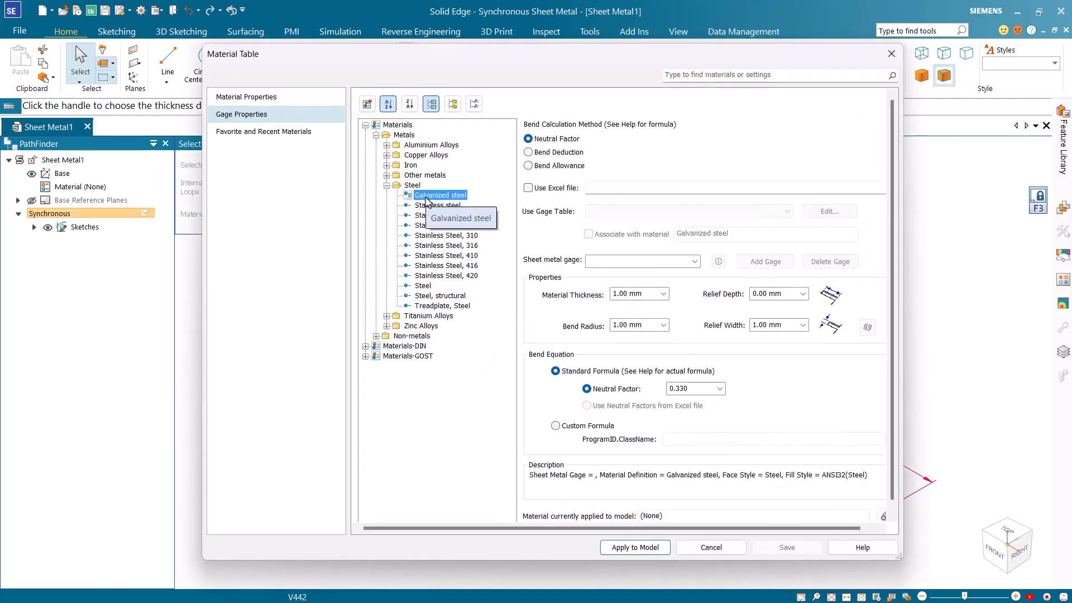
triple_click(635, 294)
type("2")
triple_click(632, 324)
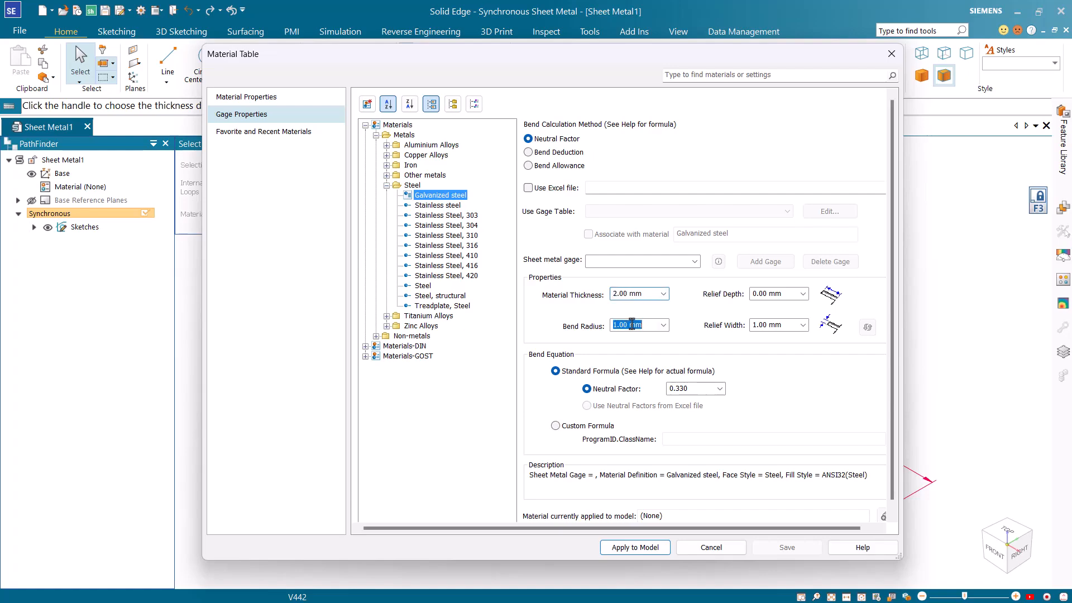
type("2")
key("Tab")
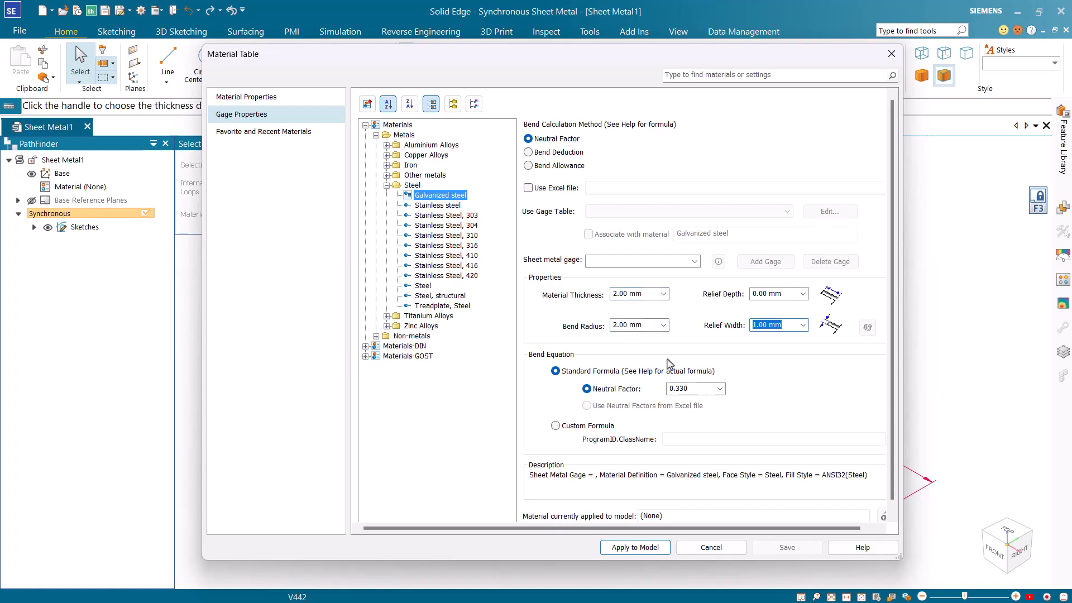
left_click(640, 548)
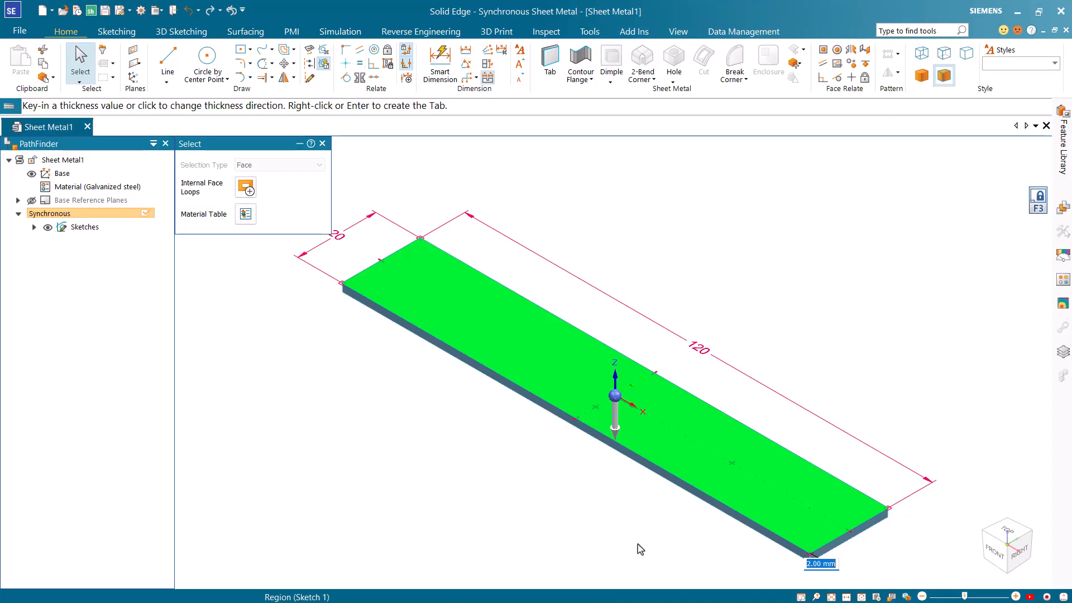
key("Return")
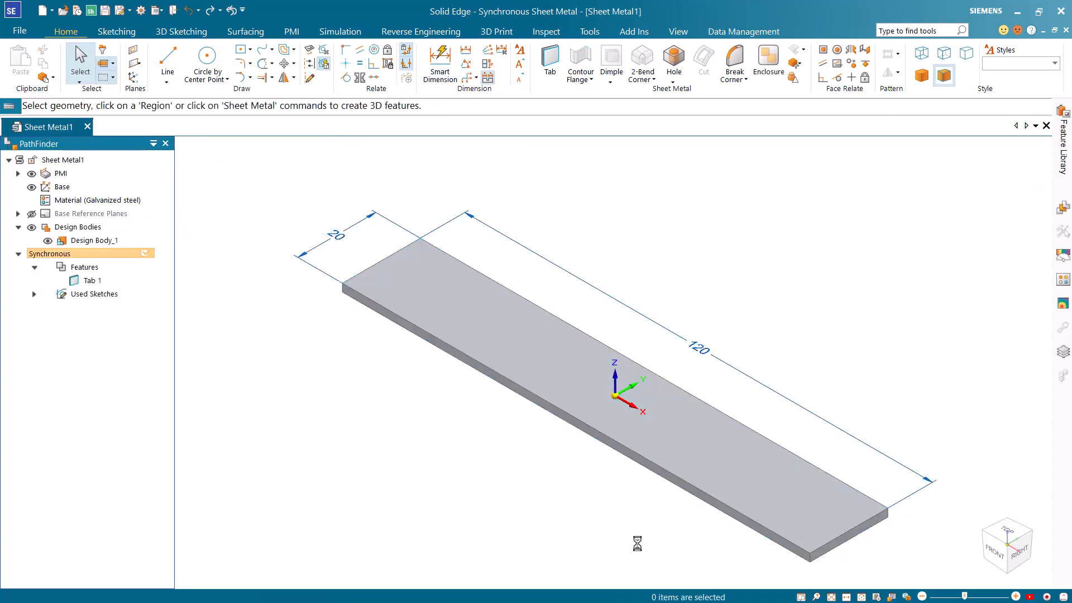
Add 22 mm upward flanges along both short ends of the base tab.
left_click(806, 553)
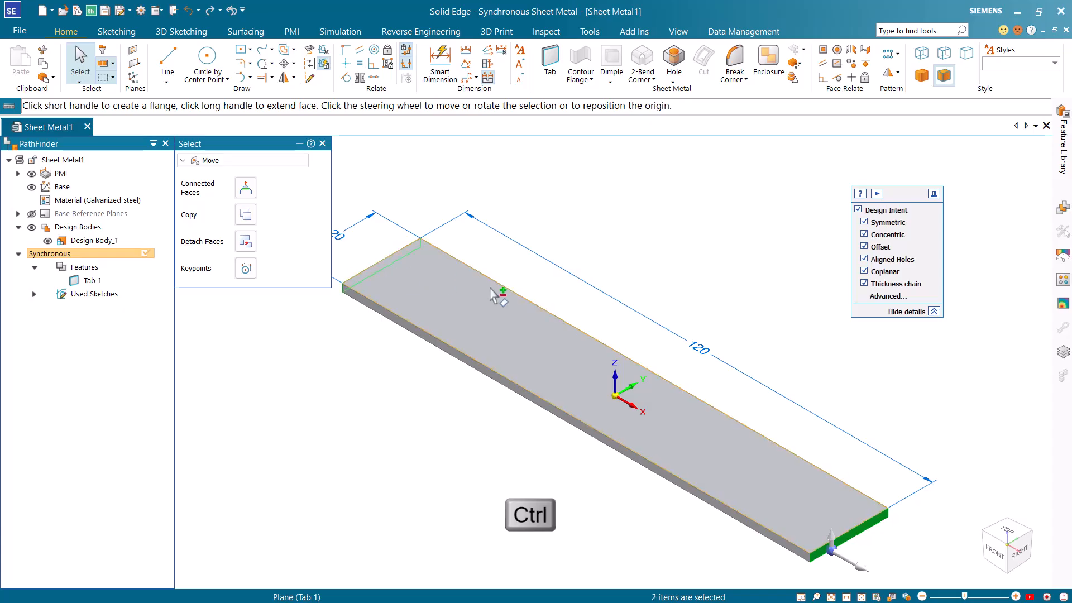
left_click(831, 541)
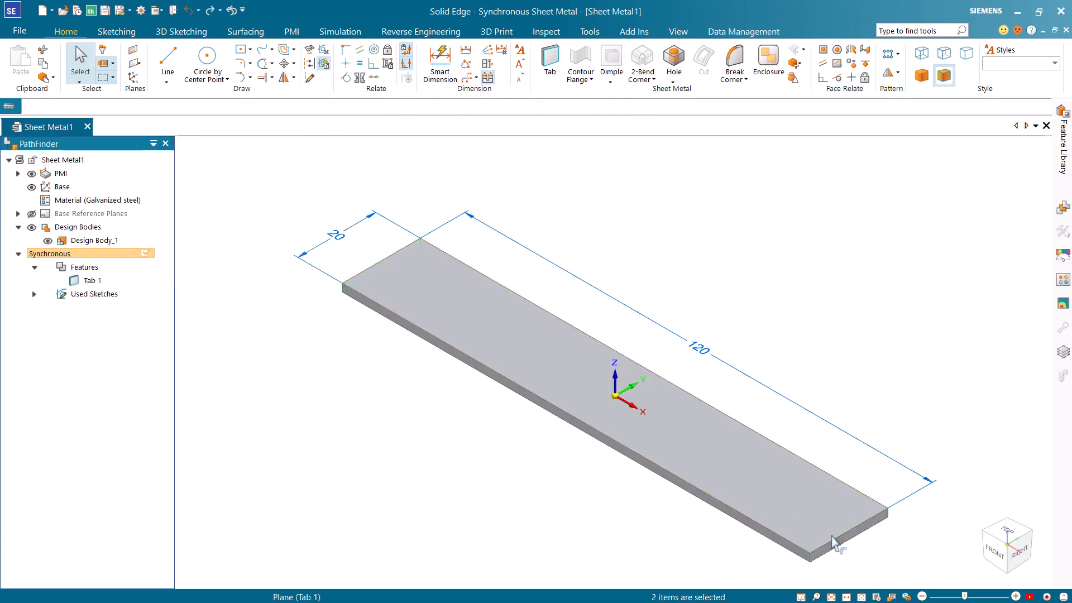
type("22")
key("Return")
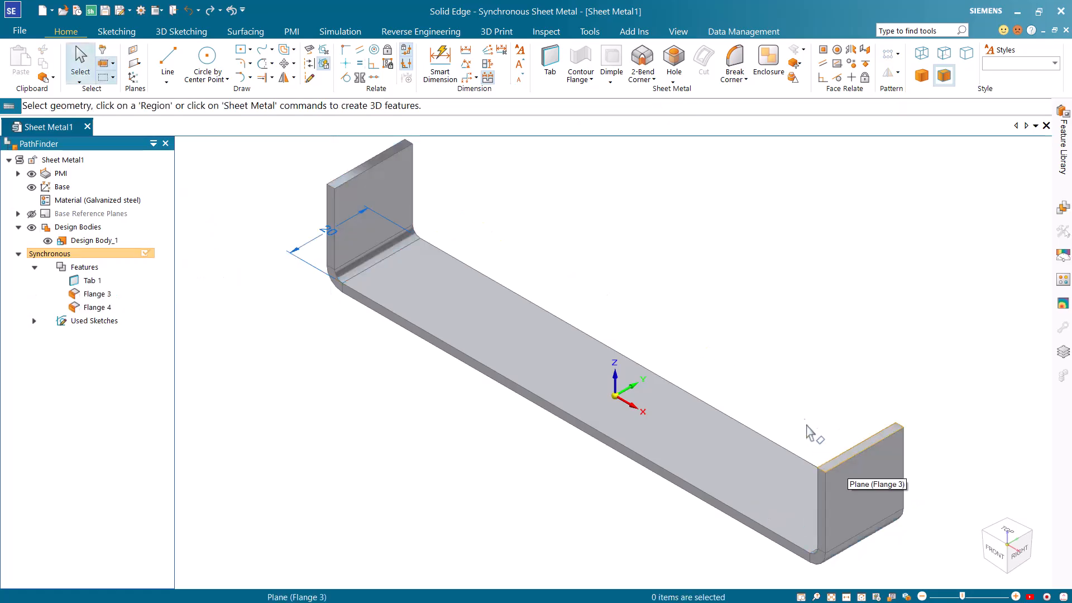
Move the rear side faces of both flanges 24 mm outward along Y, with Symmetric and Thickness chain design intent off.
left_click(411, 187)
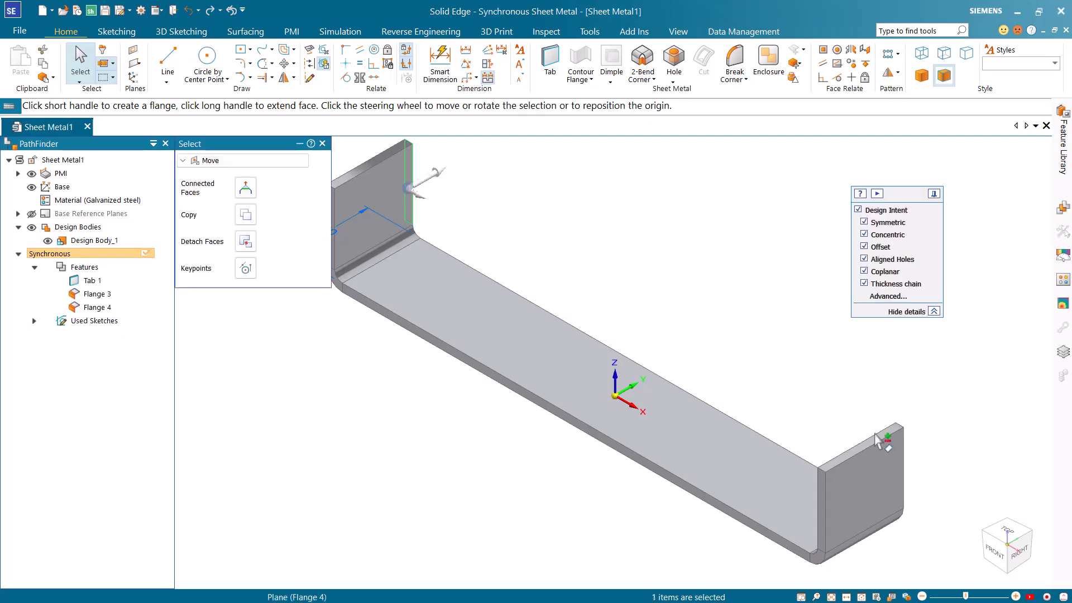
left_click(892, 440, "ctrl")
left_click(864, 222)
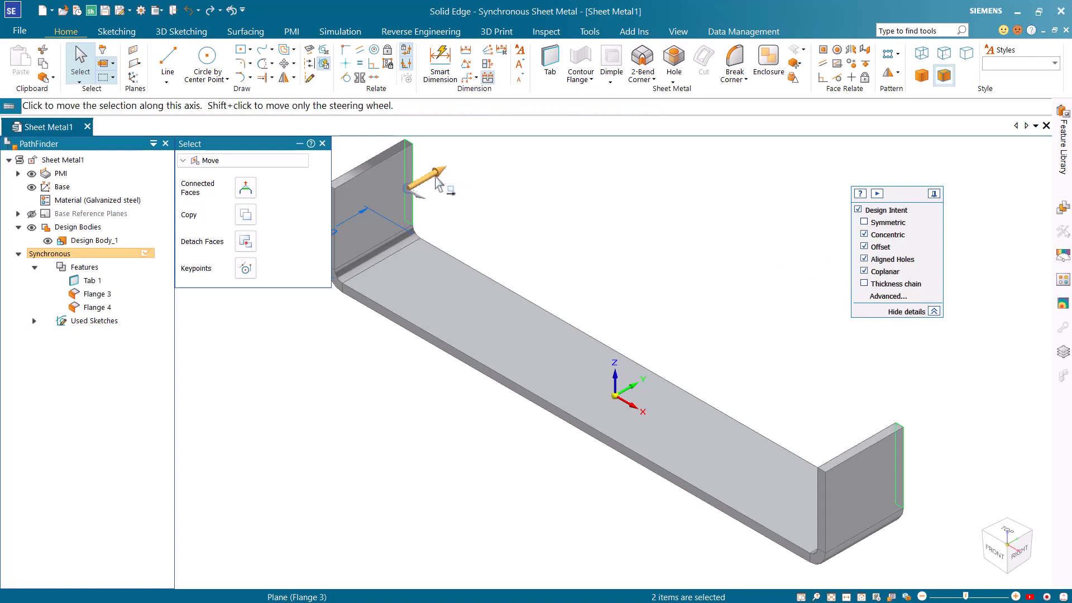
left_click(437, 175)
type("20")
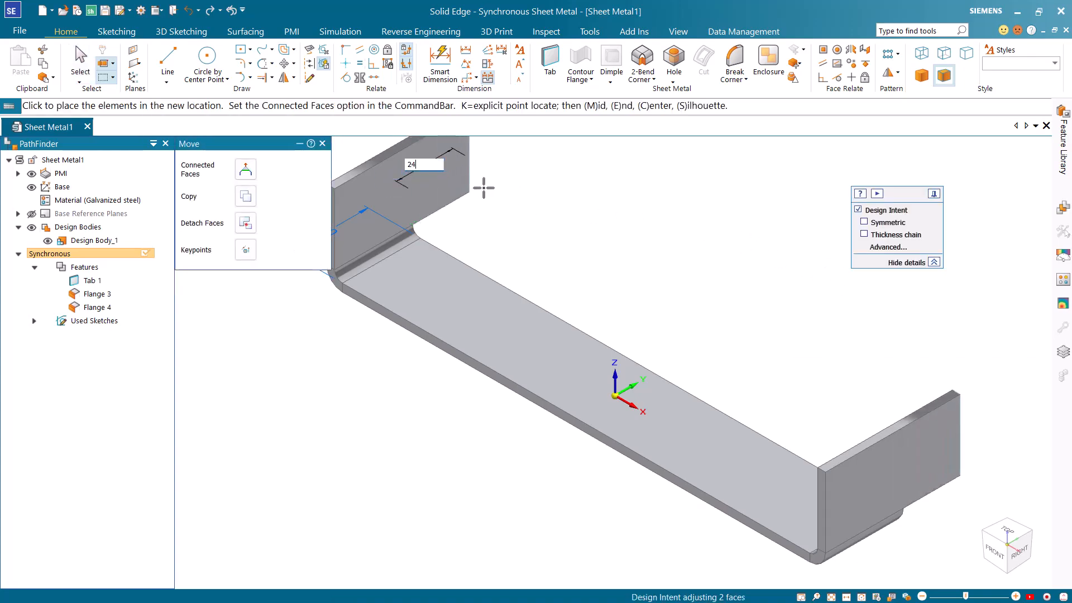
key("Return")
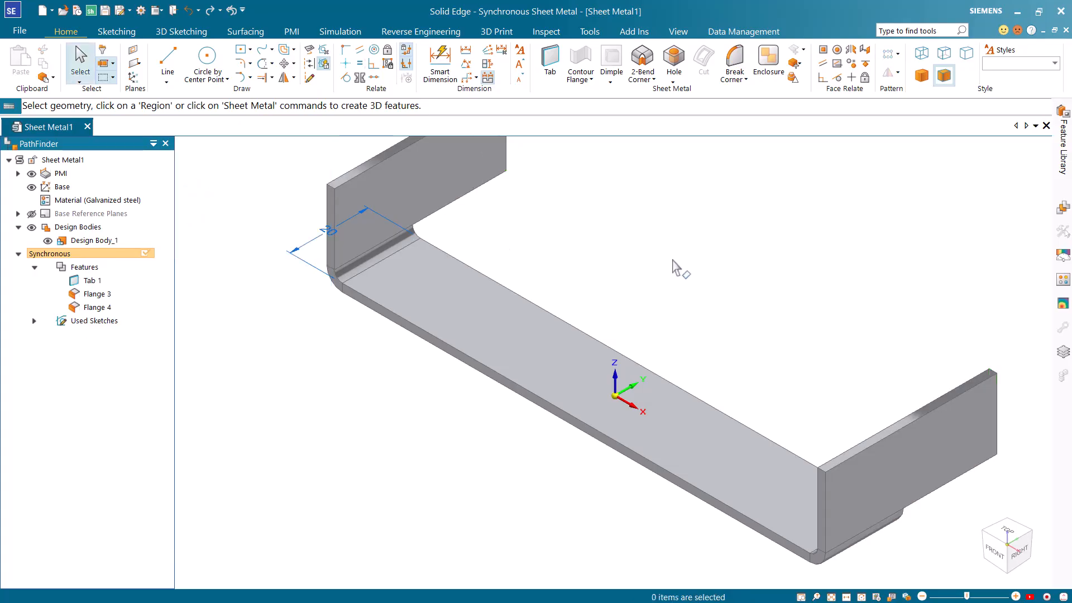
Round the free corners of both flanges with a 4 mm Break Corner radius, using the Face selection type.
scroll(680, 264, "down", 1)
middle_click_drag(679, 264, 637, 313, "shift")
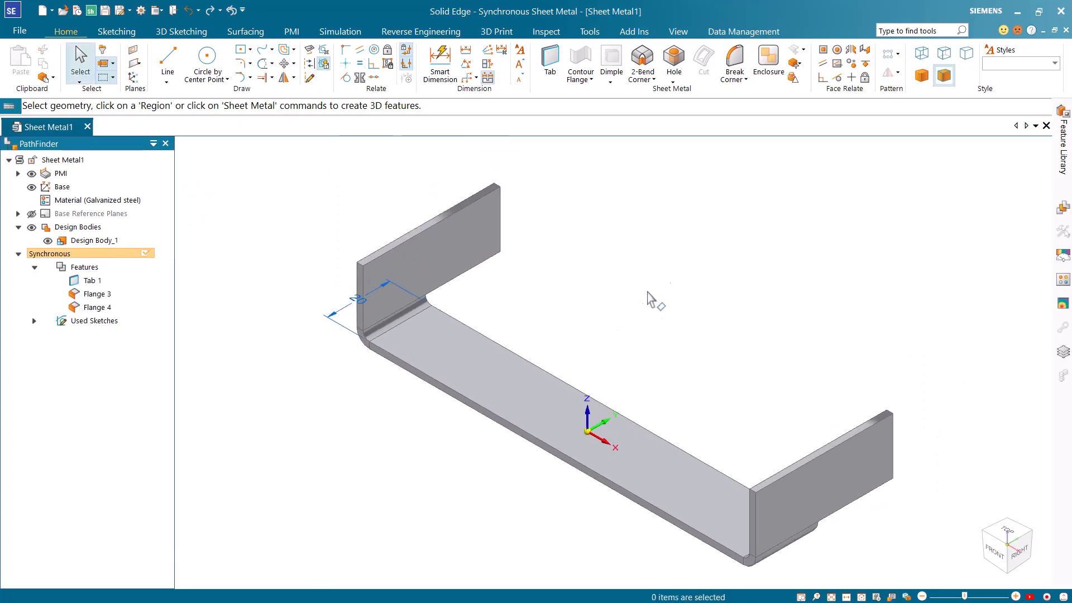
left_click(724, 74)
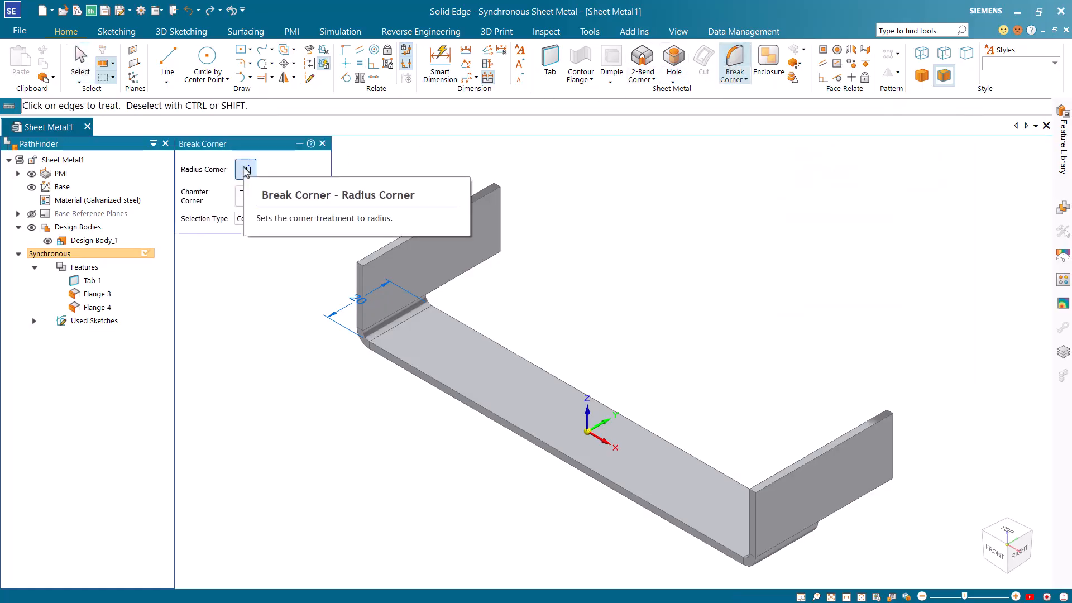
left_click(290, 218)
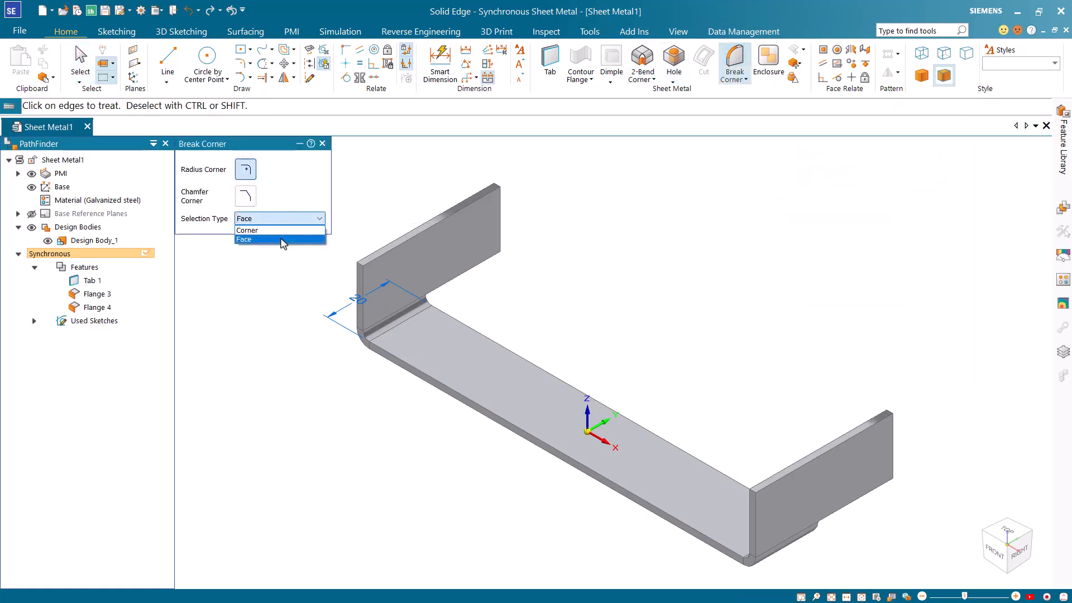
left_click(284, 240)
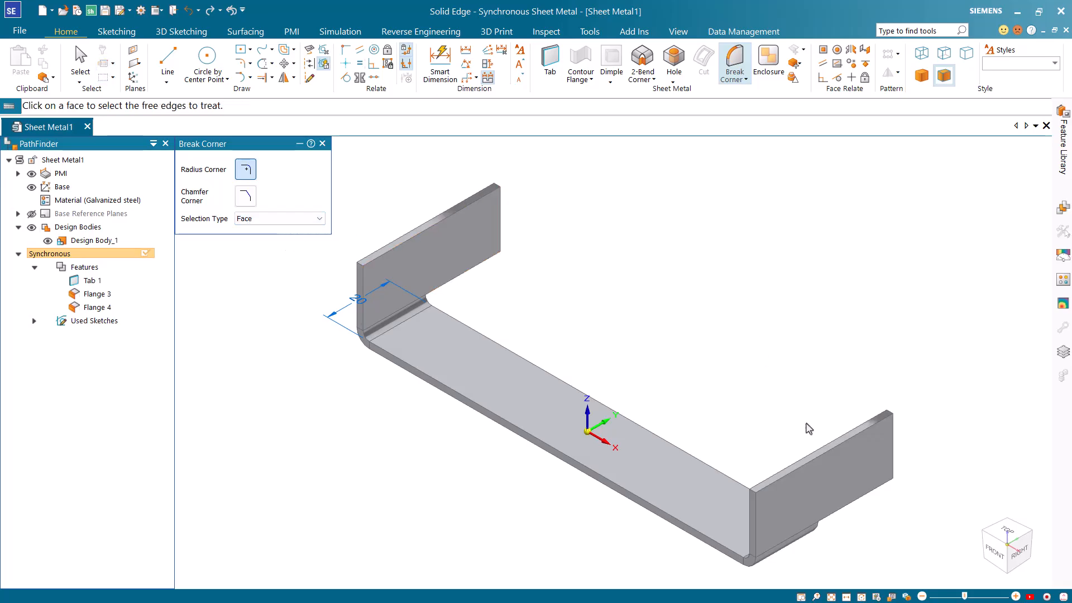
left_click(832, 473)
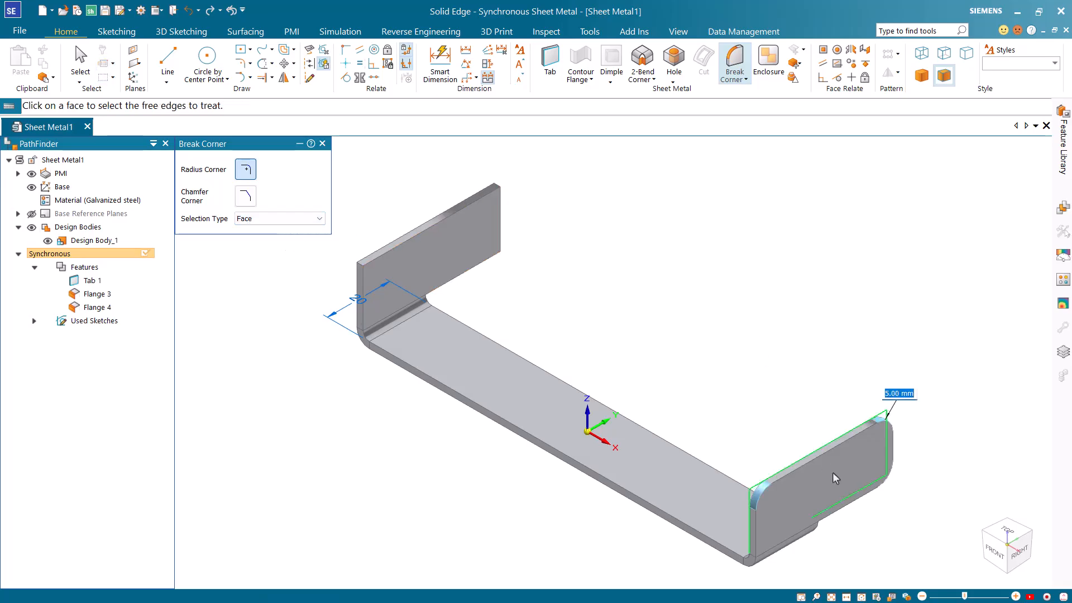
type("4")
key("Return")
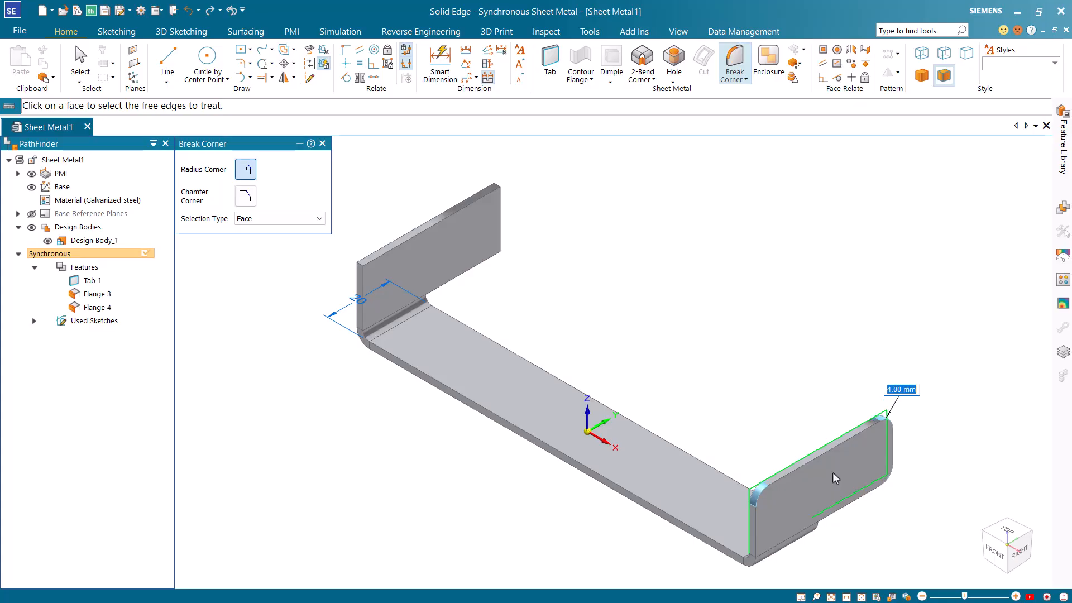
left_click(447, 234)
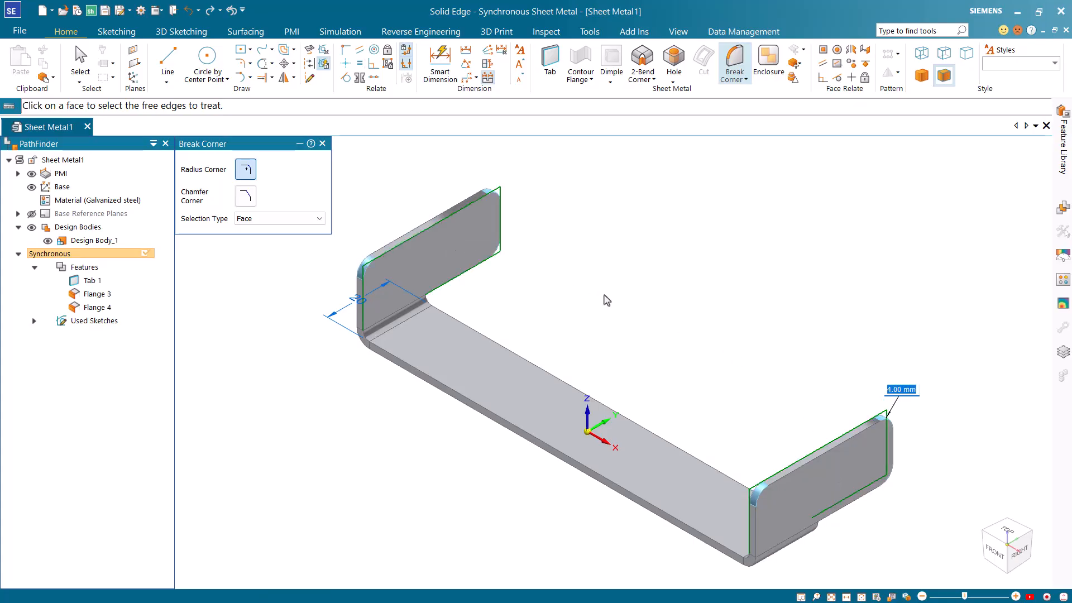
right_click(607, 300)
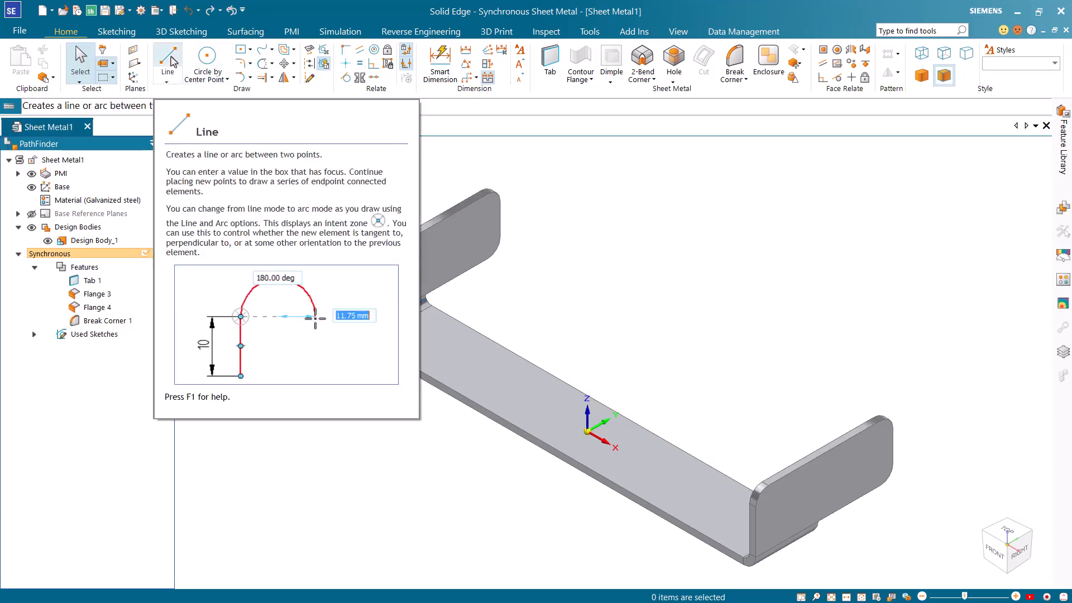
Draw a 24 mm line parallel to the base on the outer face of the +X end flange, with the sketch plane locked.
left_click(173, 61)
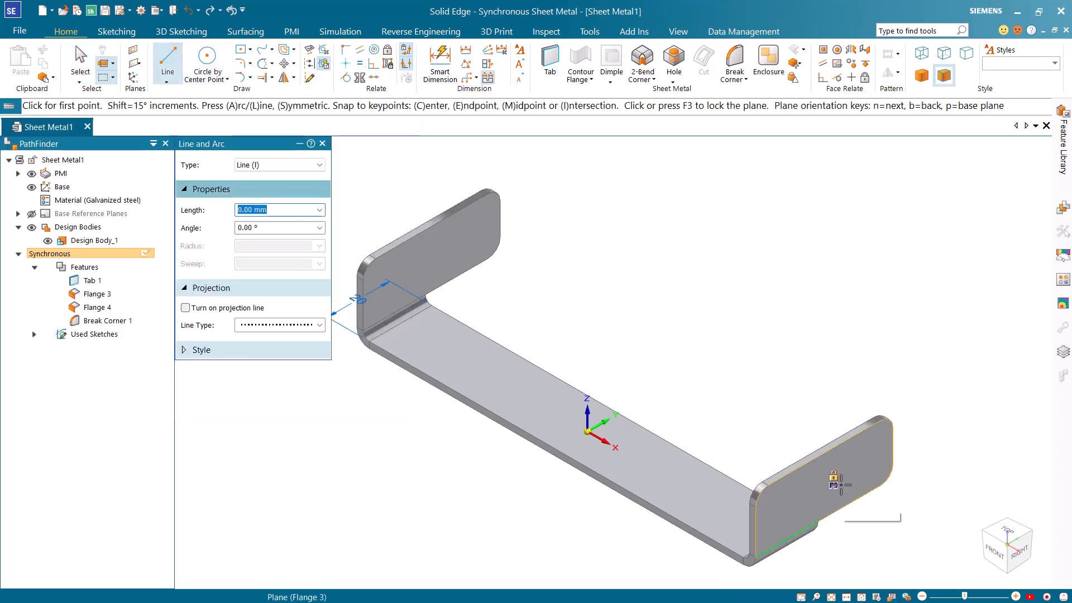
key("F3")
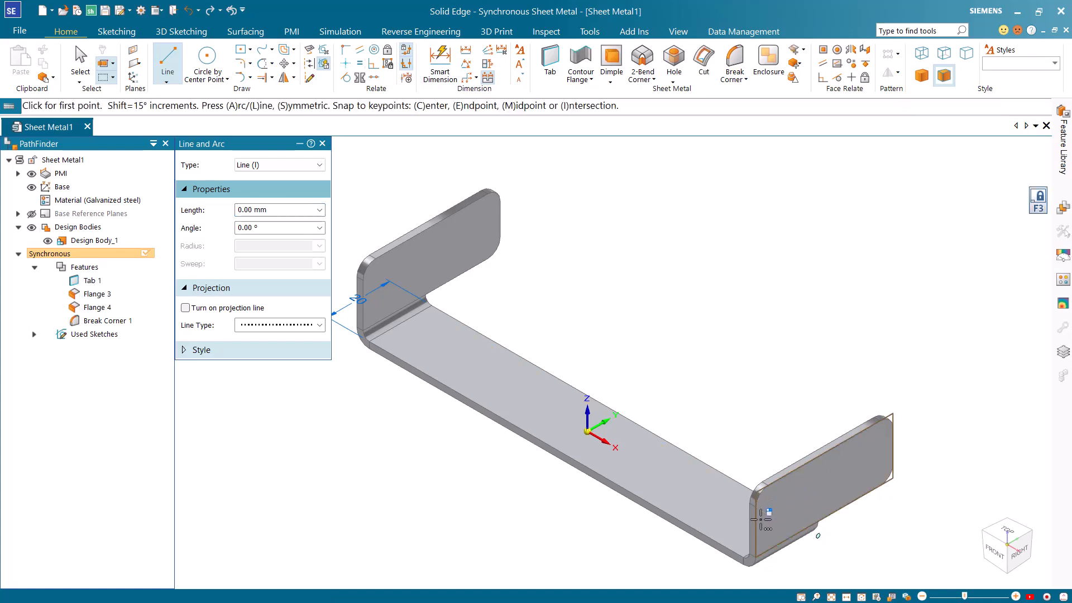
left_click(797, 505)
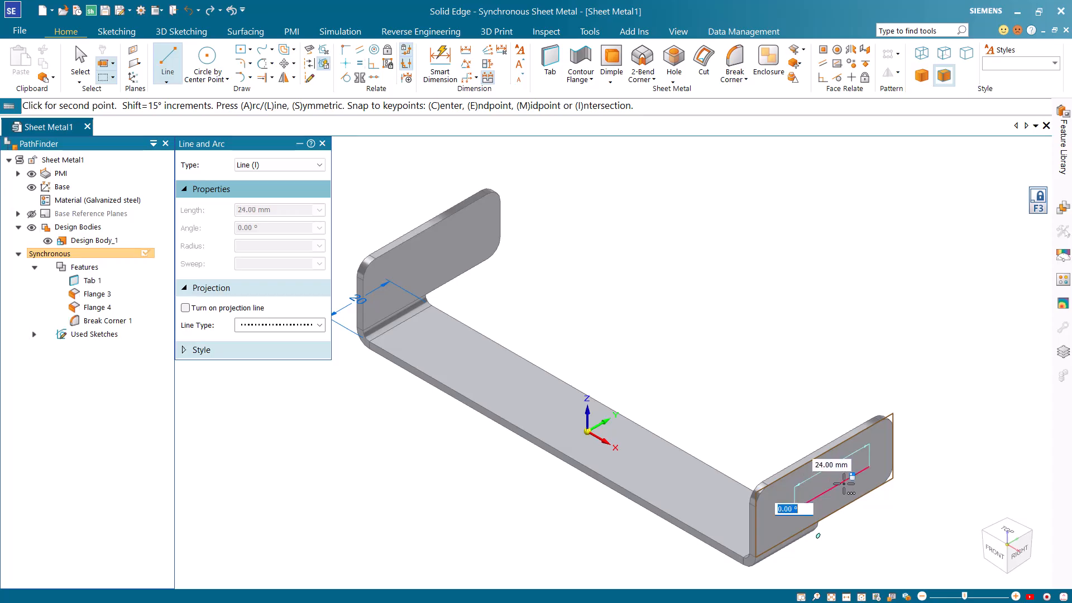
left_click(869, 466)
key("Escape")
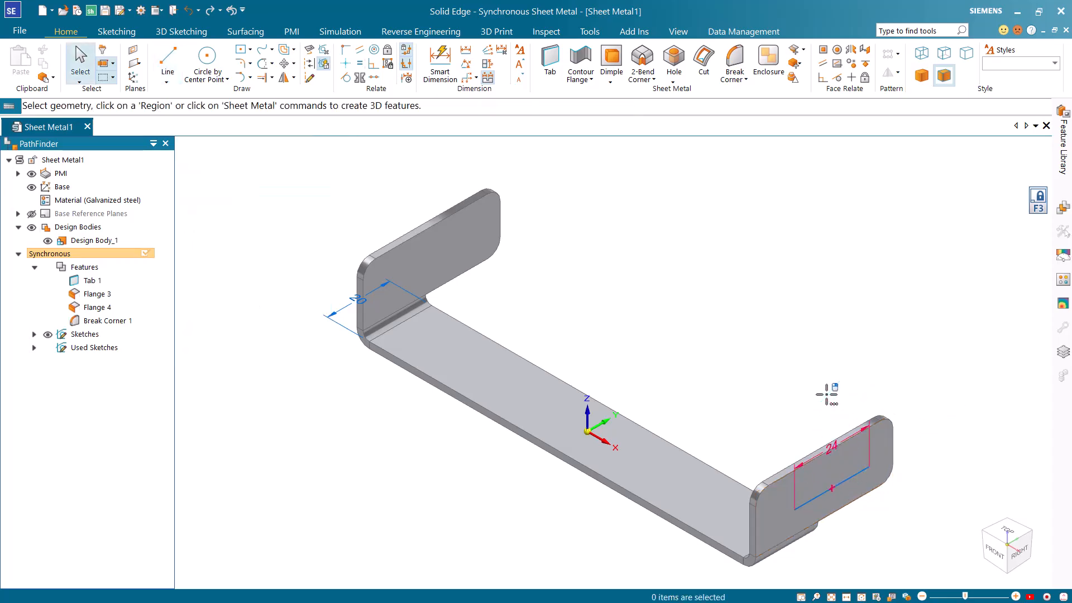
Dimension the sketched line 10 mm below the upper edge of the end flange.
left_click(449, 86)
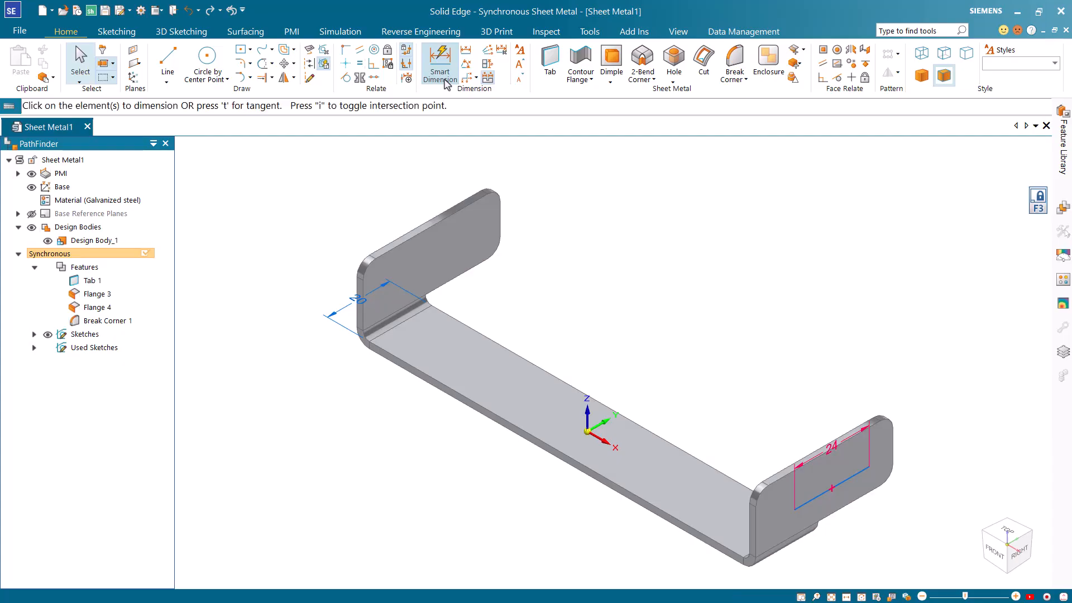
left_click(865, 432)
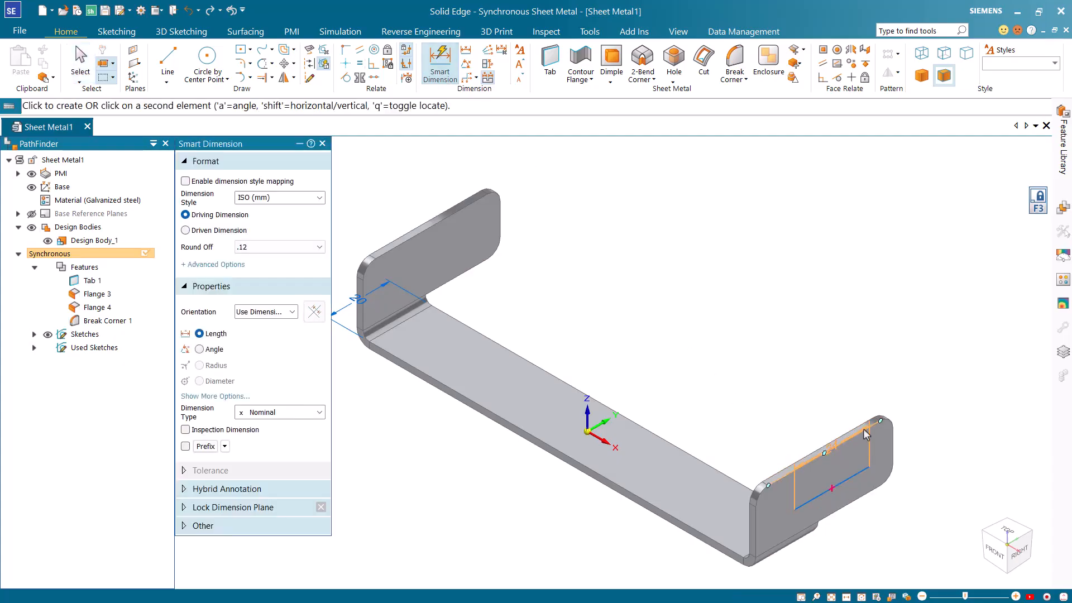
left_click(921, 423)
type("10")
key("Return")
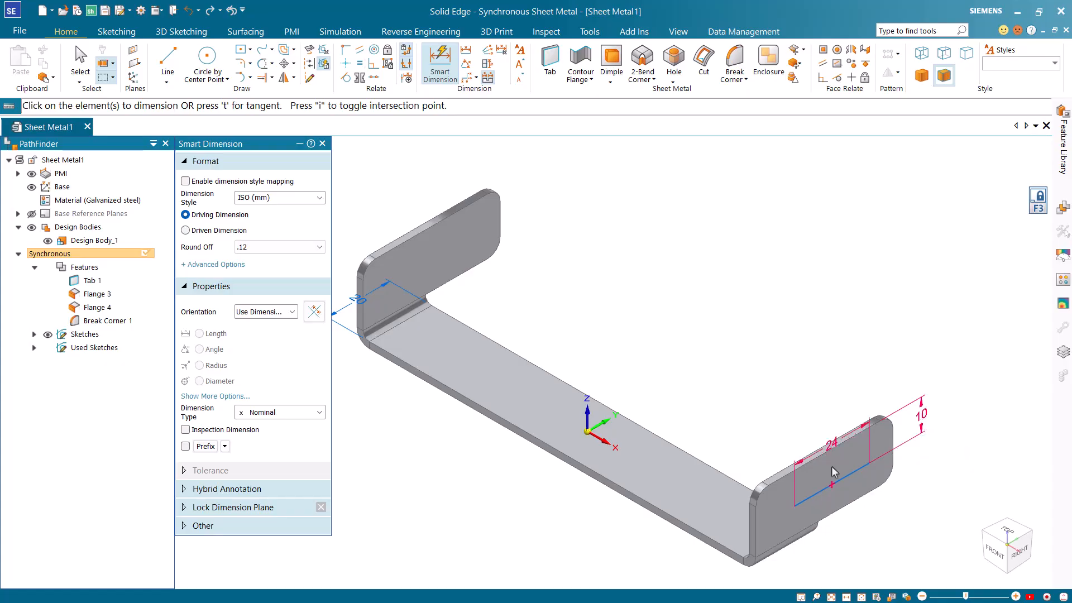
Dimension the line's front endpoint 12 mm from the front side edge of the end flange.
left_click(802, 502)
left_click(758, 519)
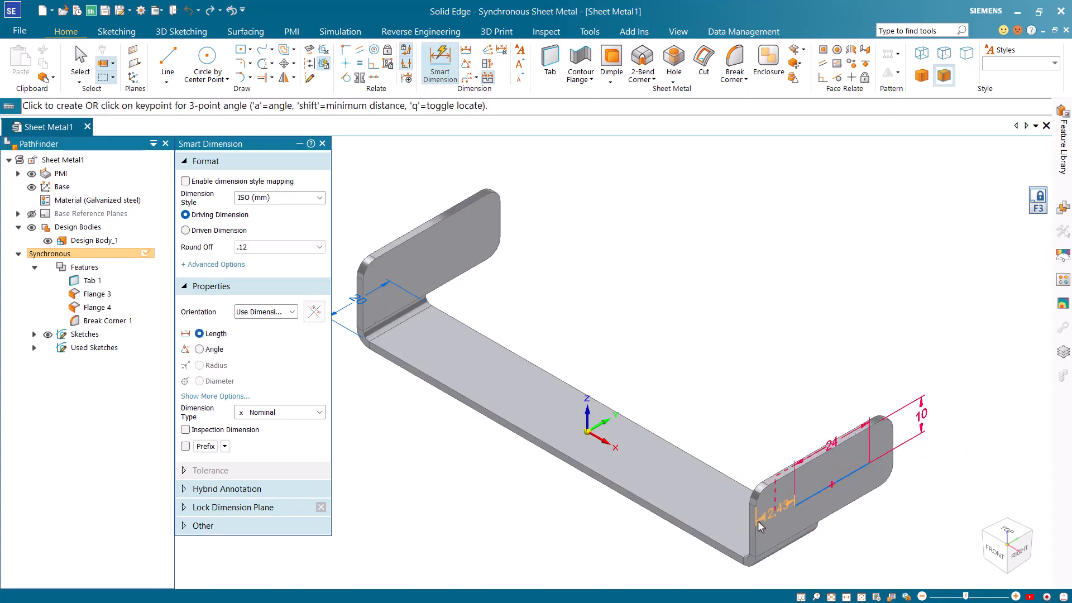
left_click(774, 461)
type("12")
key("Return")
key("Escape")
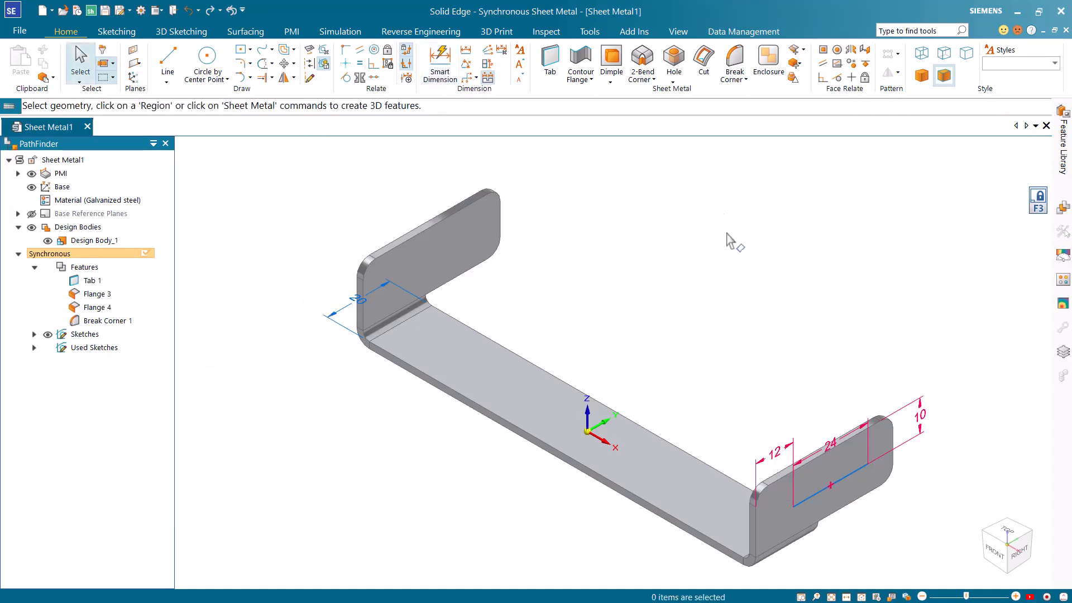
Cut a 5 mm wide arc-ended slot along the sketched line, with Through All extent through both end flanges.
left_click(673, 82)
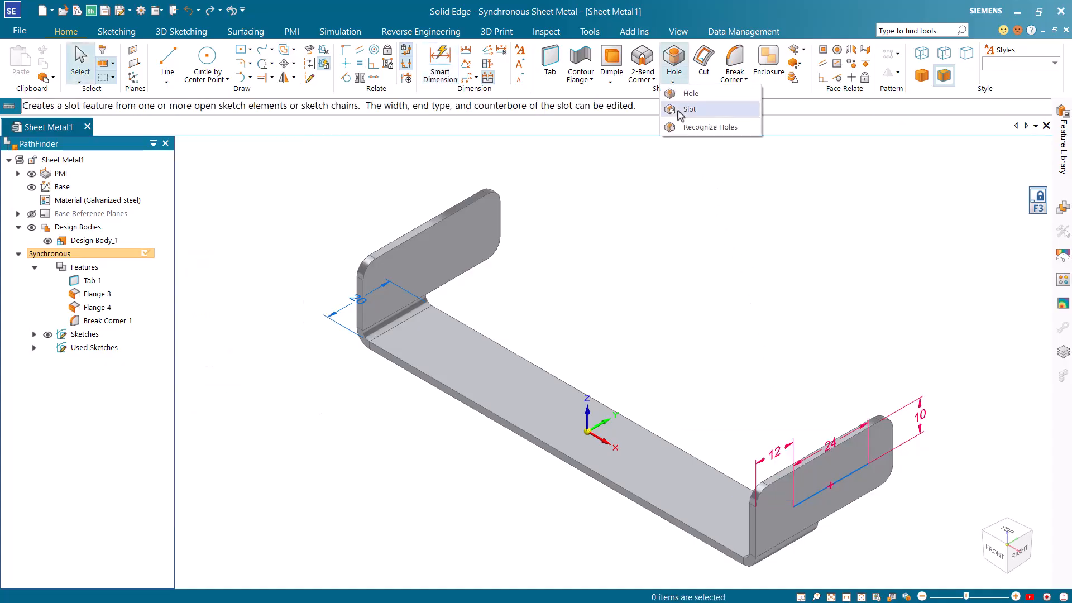
left_click(687, 110)
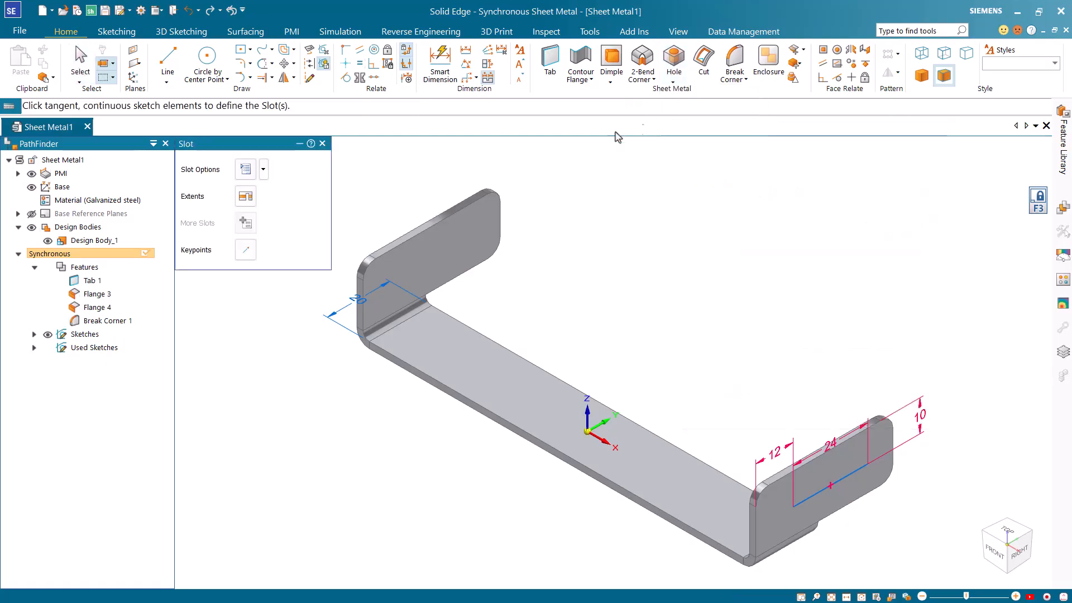
left_click(245, 169)
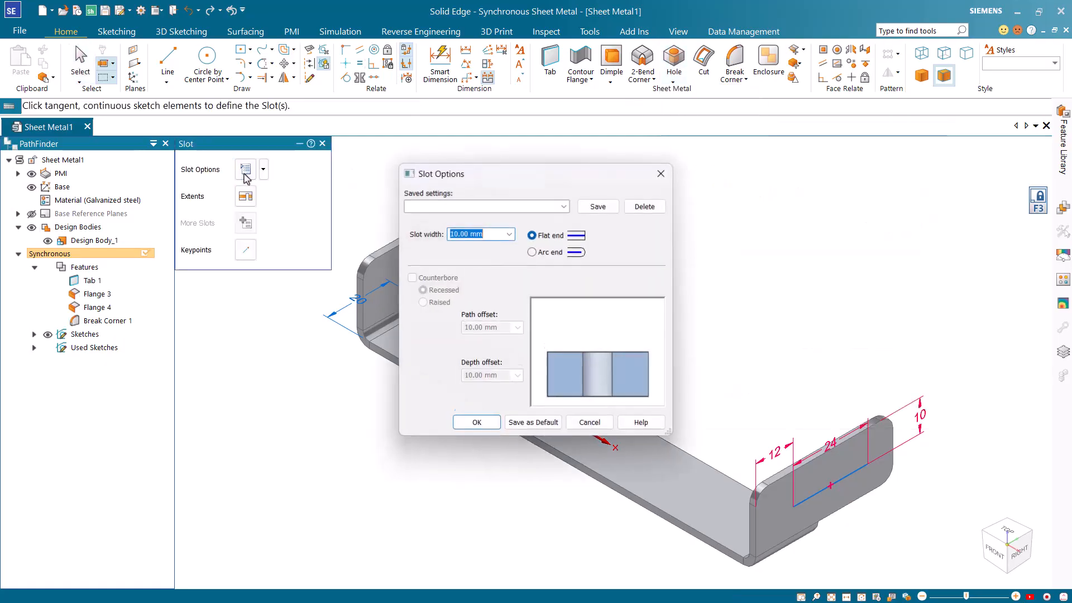
type("5")
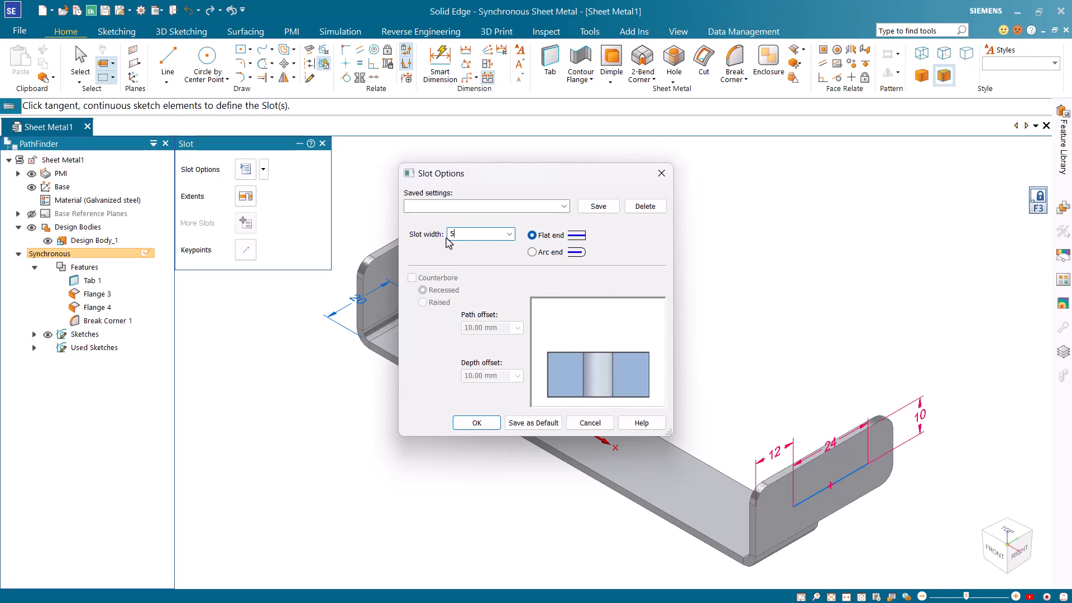
left_click(533, 252)
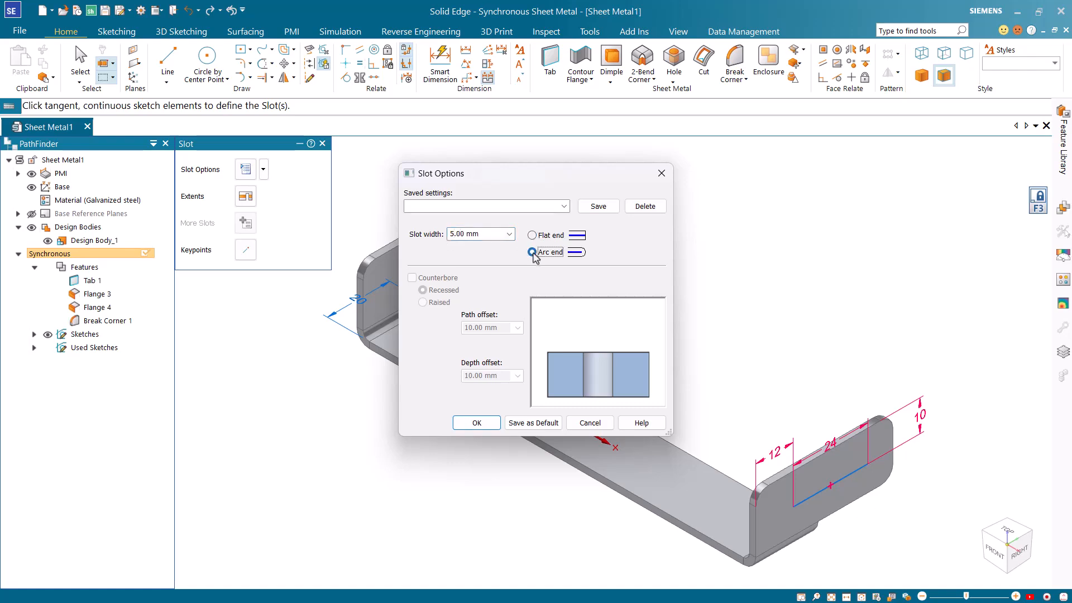
left_click(476, 423)
left_click(244, 197)
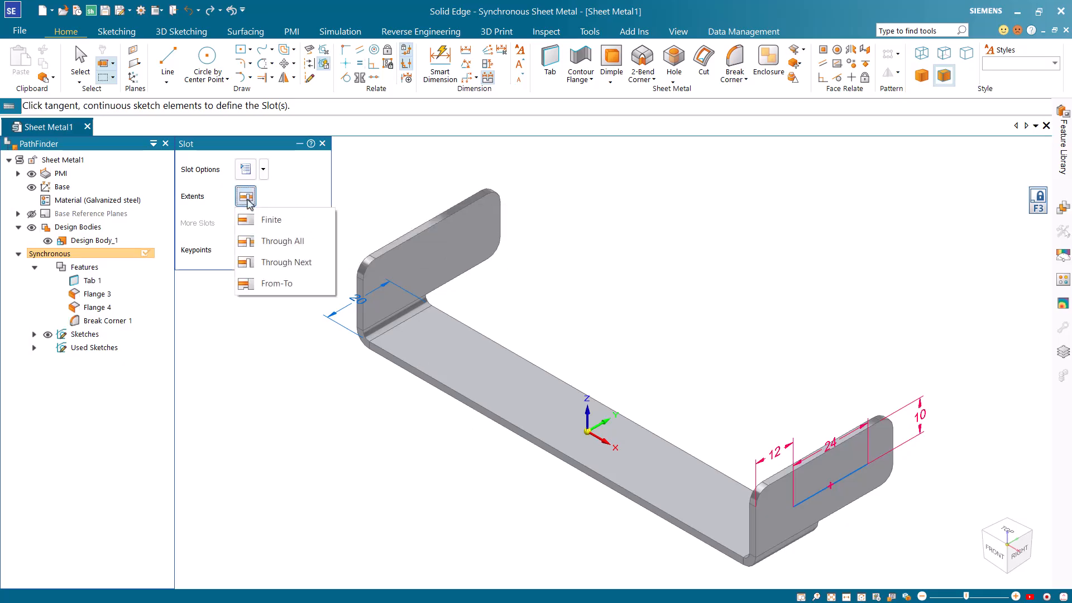
left_click(280, 243)
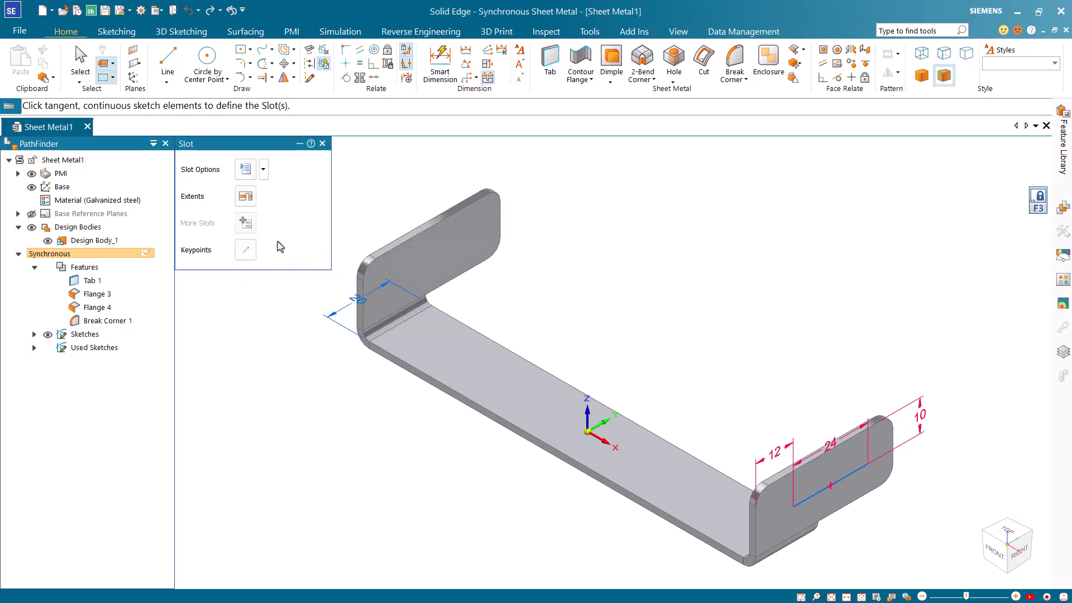
left_click(842, 477)
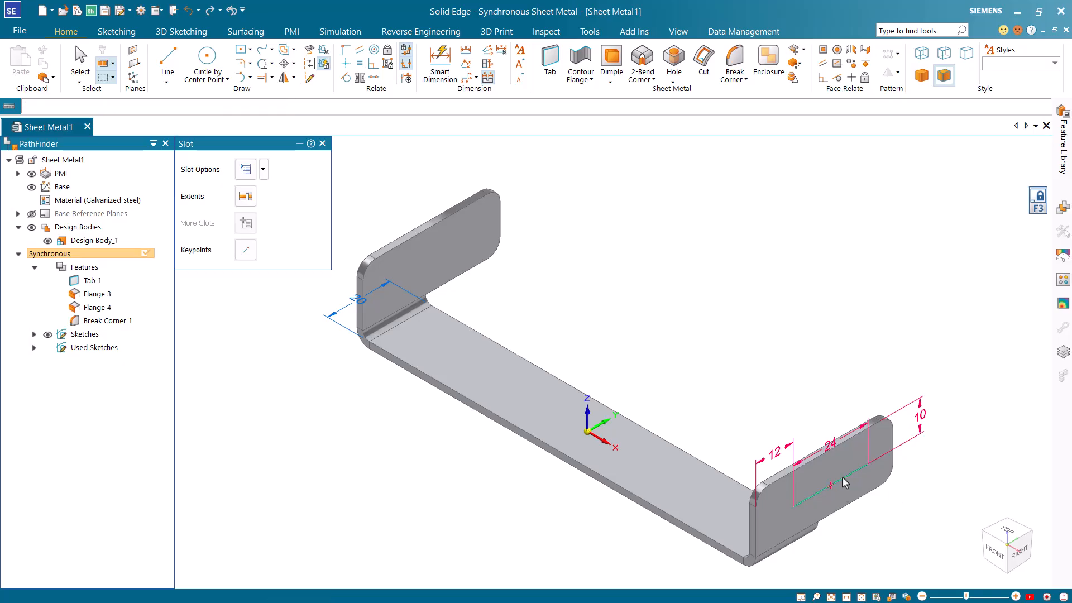
left_click(704, 396)
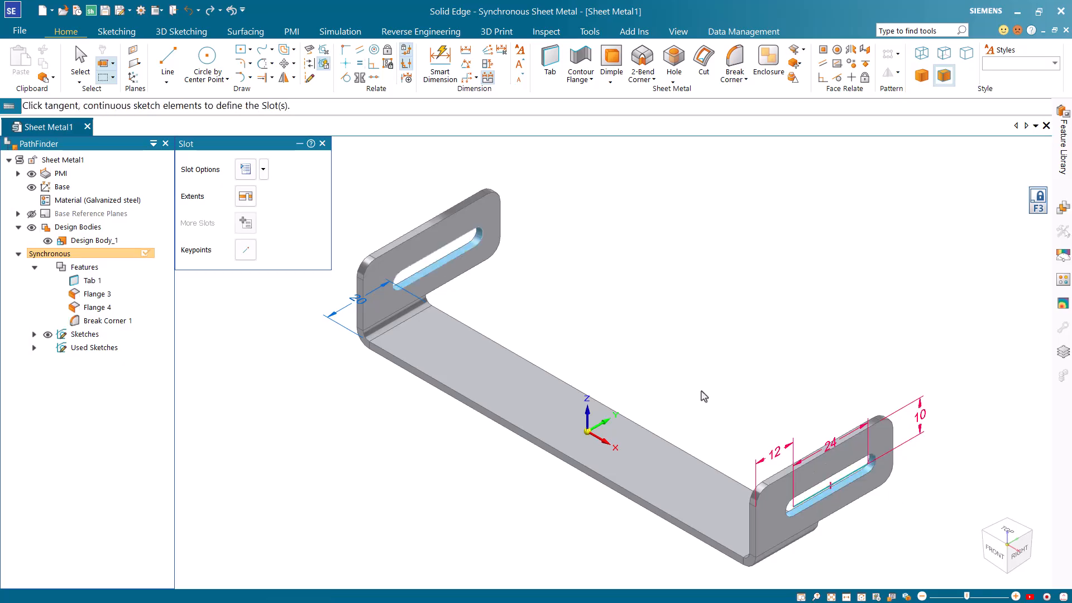
key("Escape")
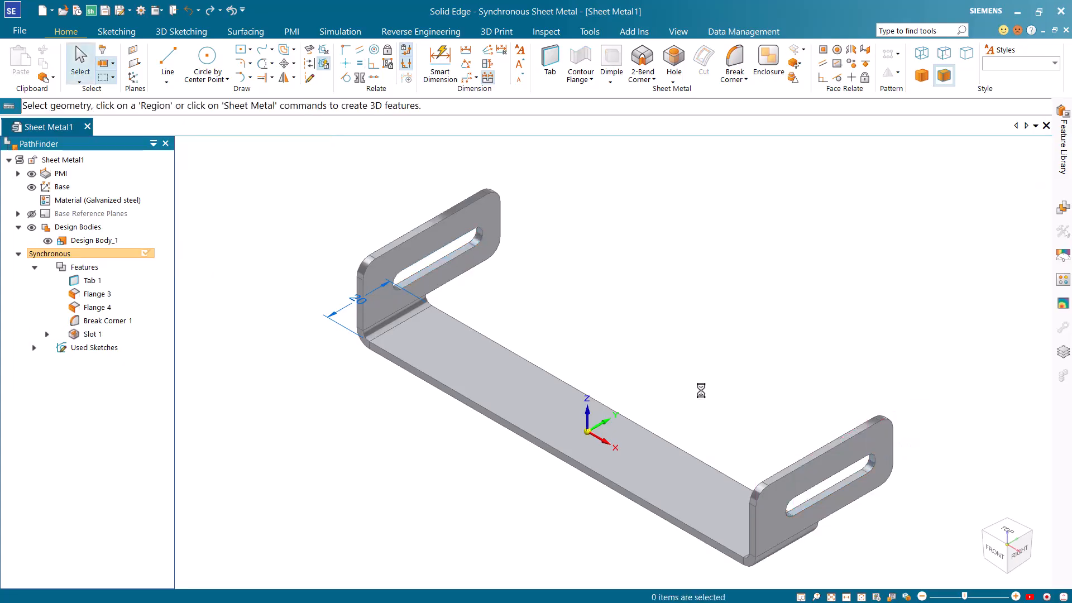
Add a downward 90° partial flange on the front long edge of the base tab, changing its material side.
left_click(516, 436)
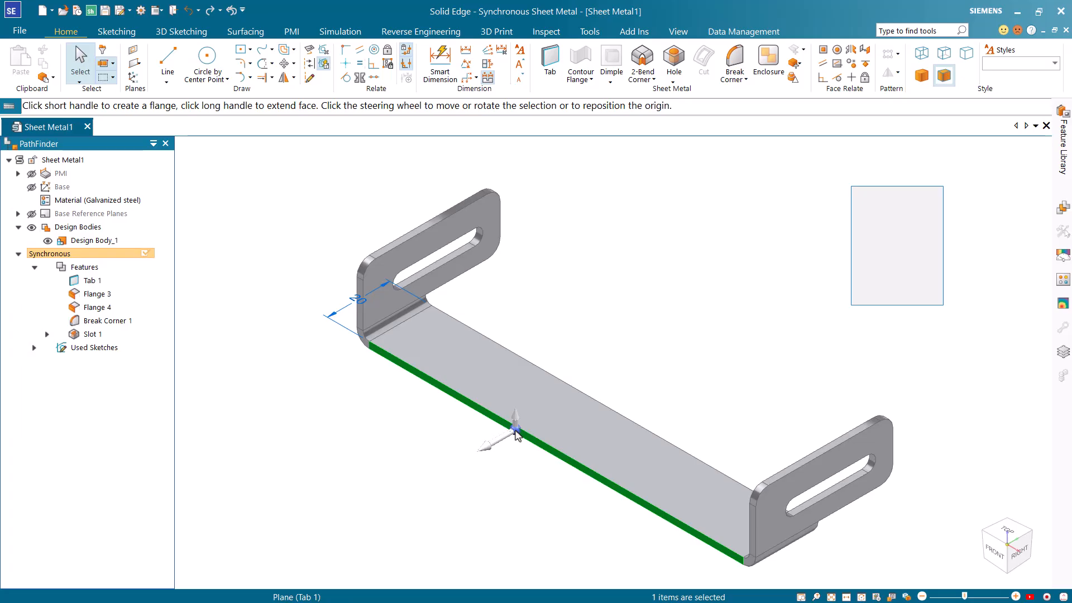
left_click(514, 419)
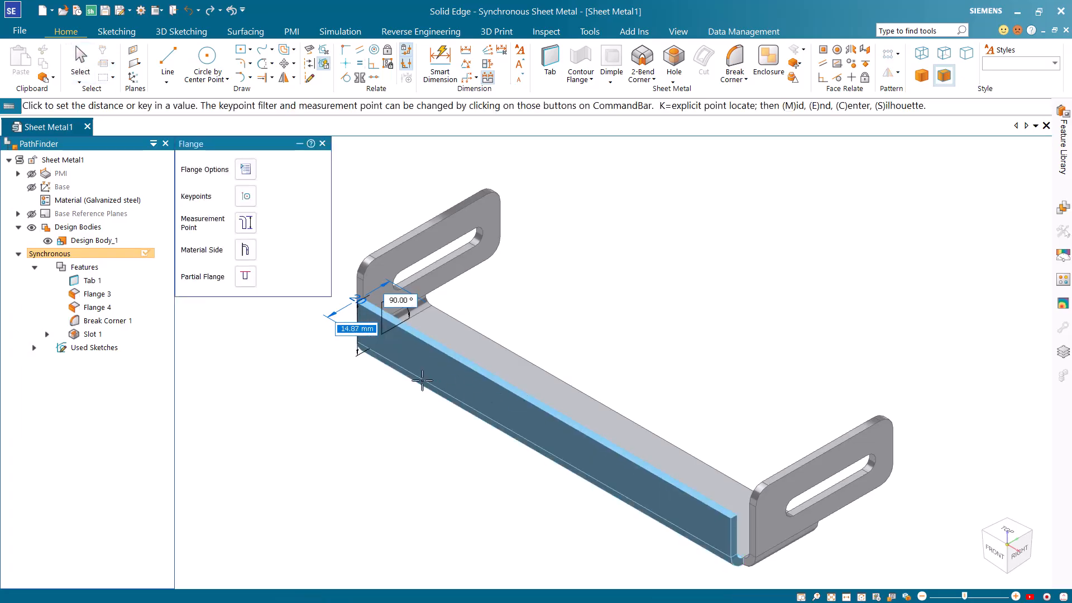
left_click(246, 279)
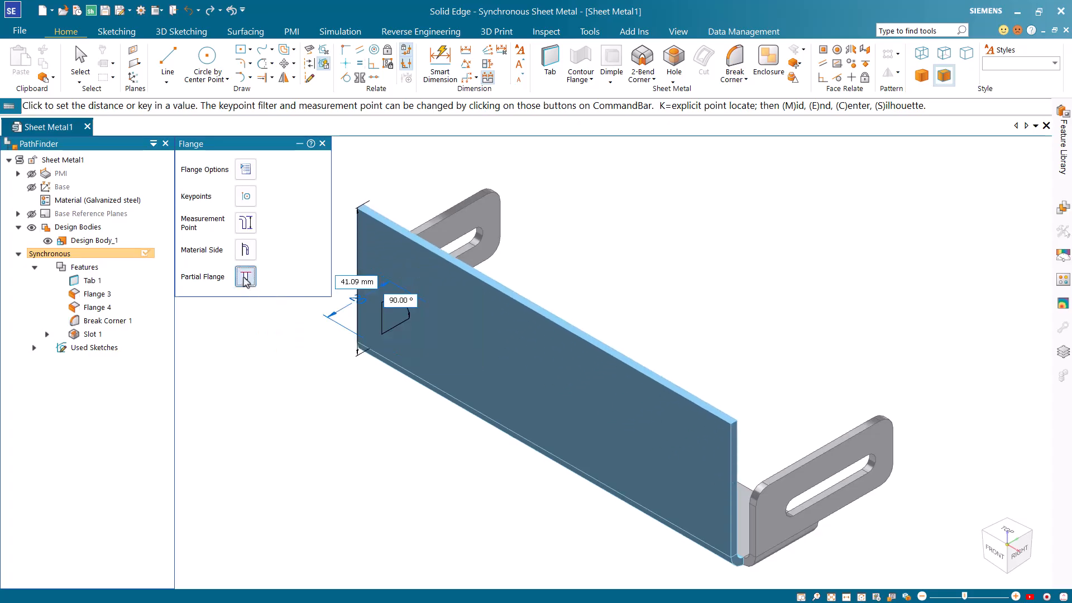
left_click(246, 251)
left_click(288, 302)
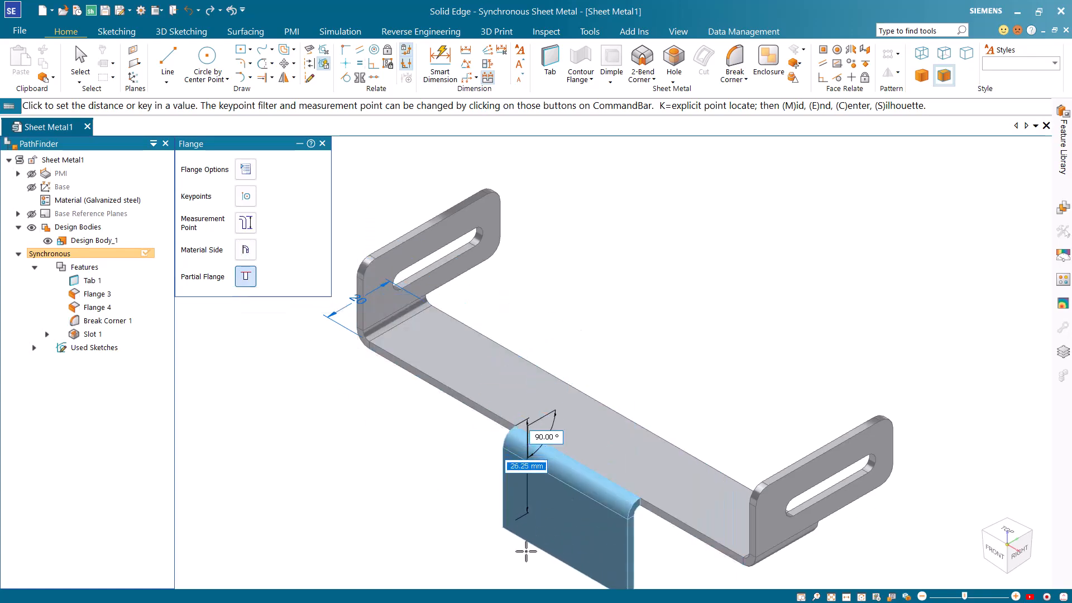
scroll(526, 551, "down", 1)
middle_click_drag(525, 549, 579, 446, "shift")
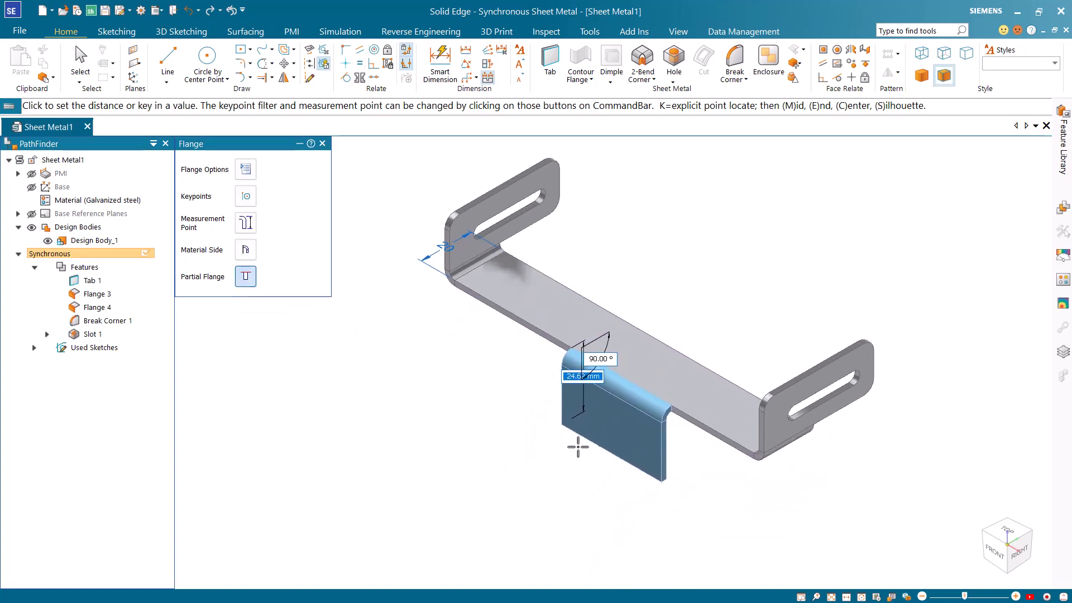
left_click(566, 496)
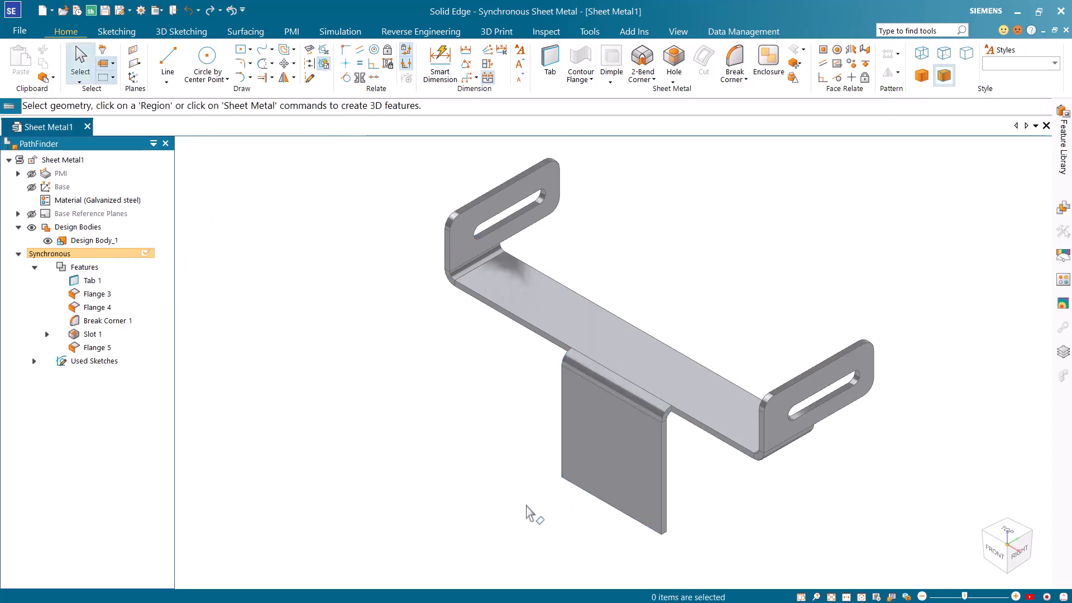
Dimension the lower edge of the downward flange and set its width to a locked 20 mm, adjusting both sides equally.
left_click(448, 77)
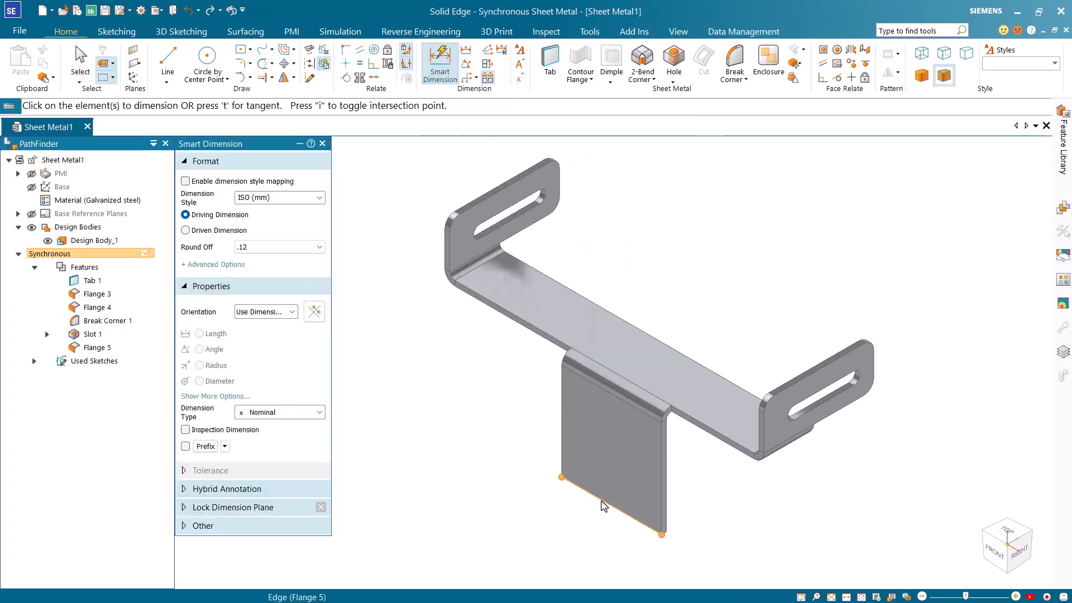
left_click(604, 506)
left_click(607, 523)
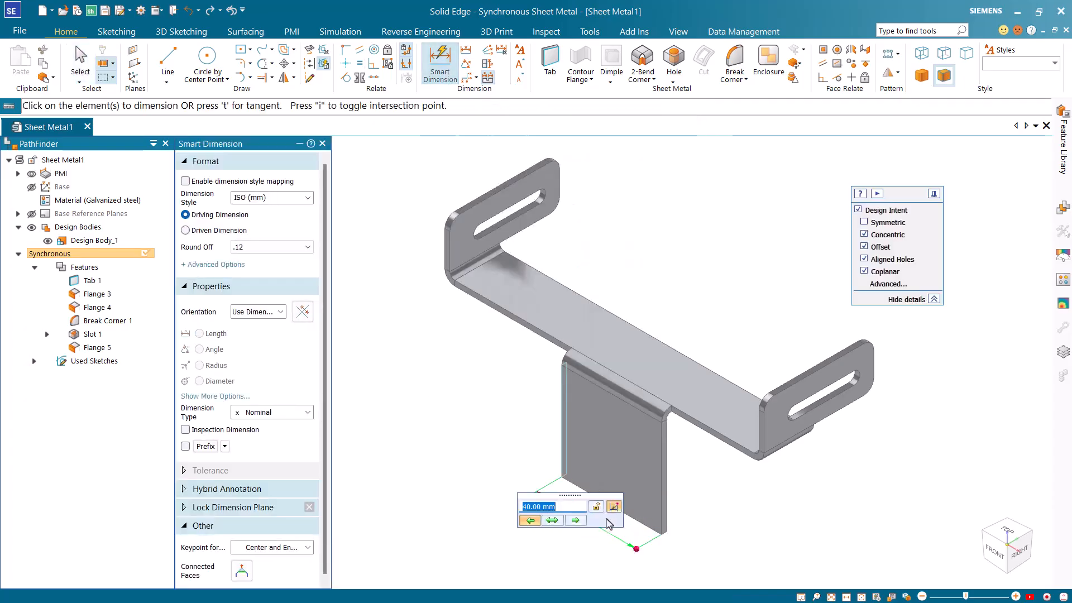
left_click(597, 507)
left_click(552, 521)
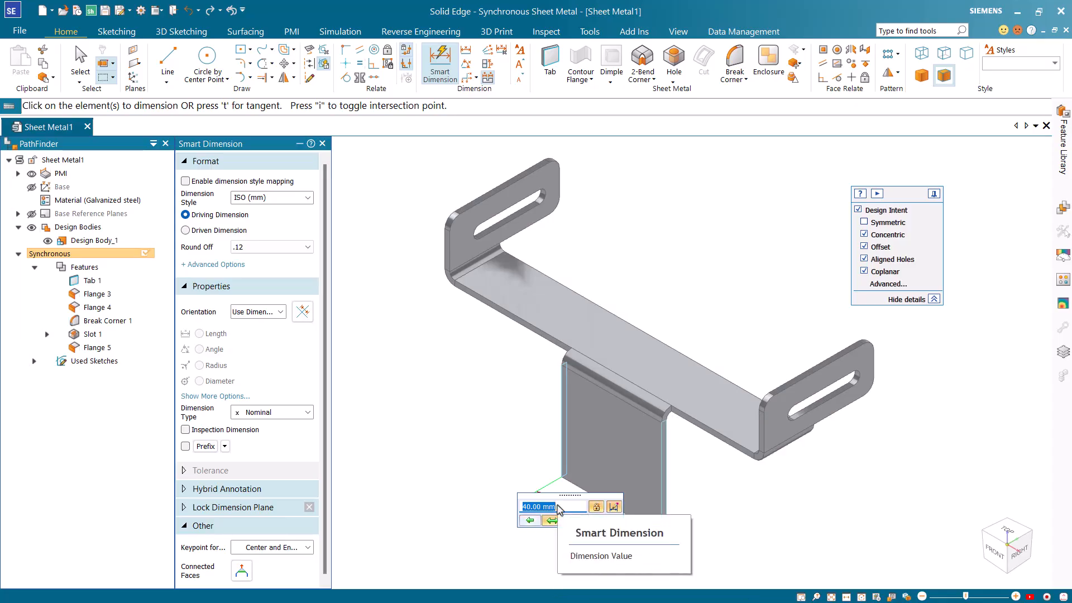
type("20")
key("Return")
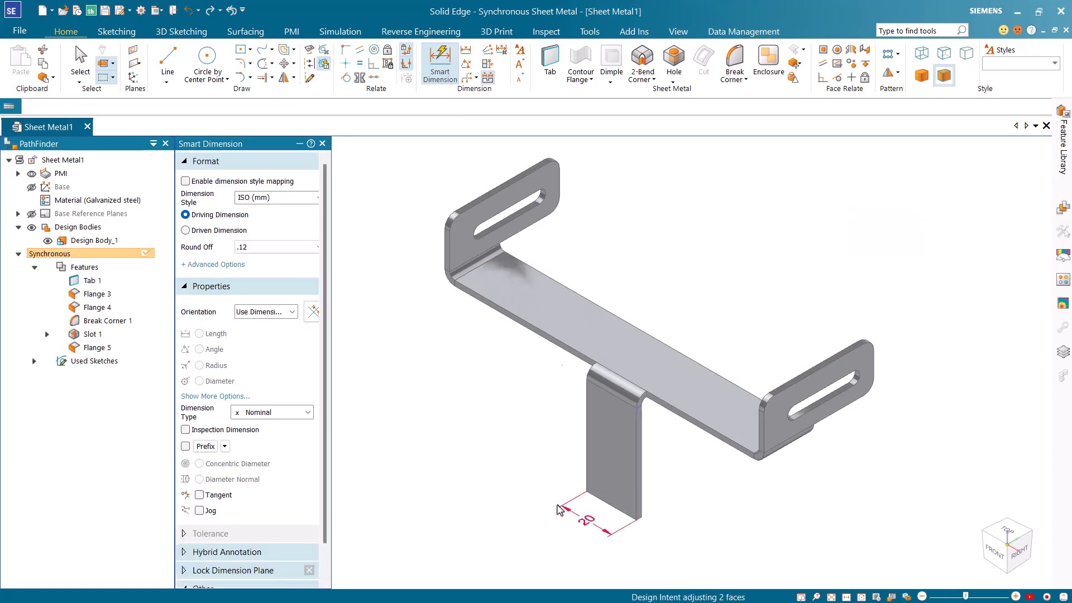
key("Escape")
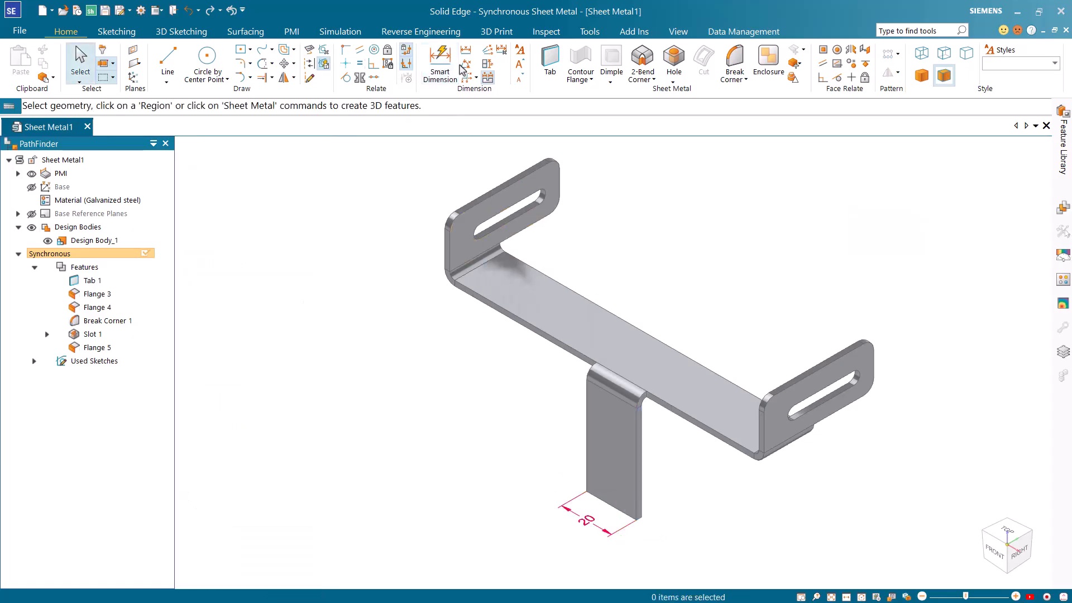
Dimension the distance from the downward flange's lower corner to the nearest end flange and lock it at 20 mm, moving the downward flange.
left_click(469, 58)
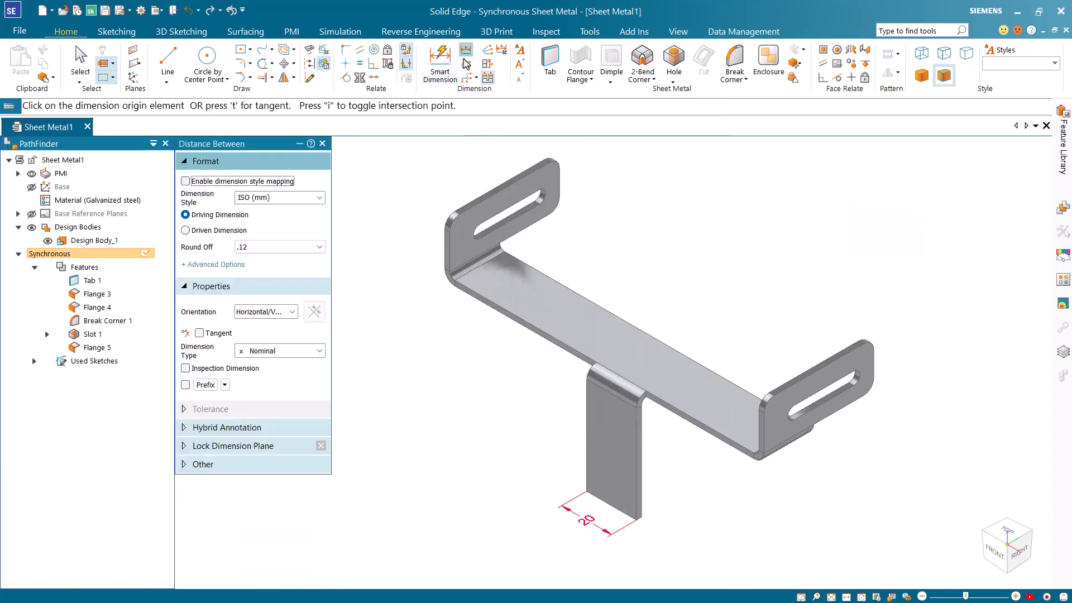
left_click(638, 491)
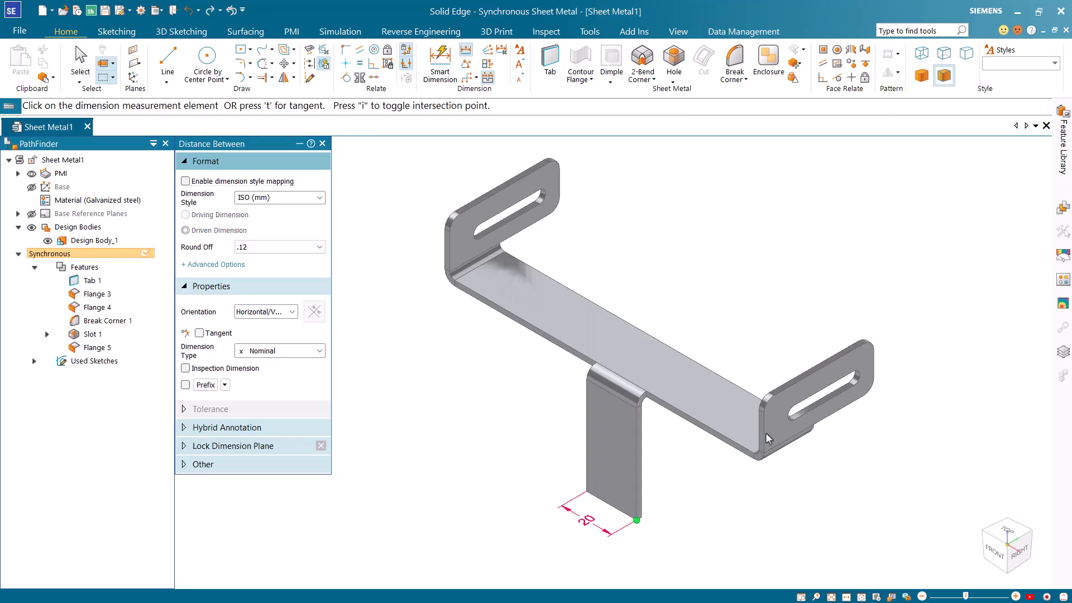
left_click(764, 446)
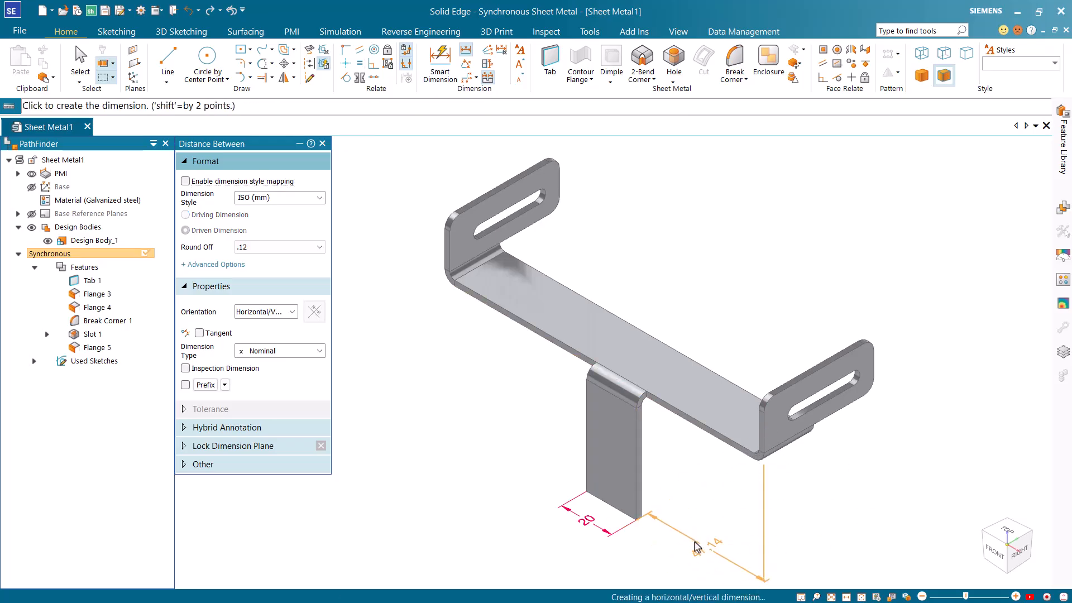
left_click(658, 567)
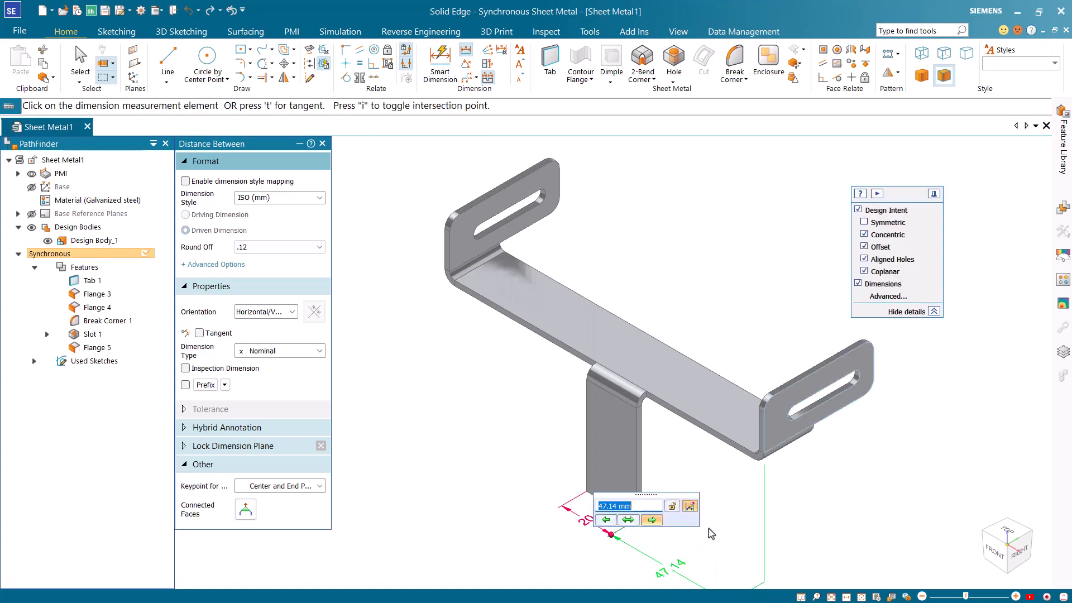
left_click(607, 520)
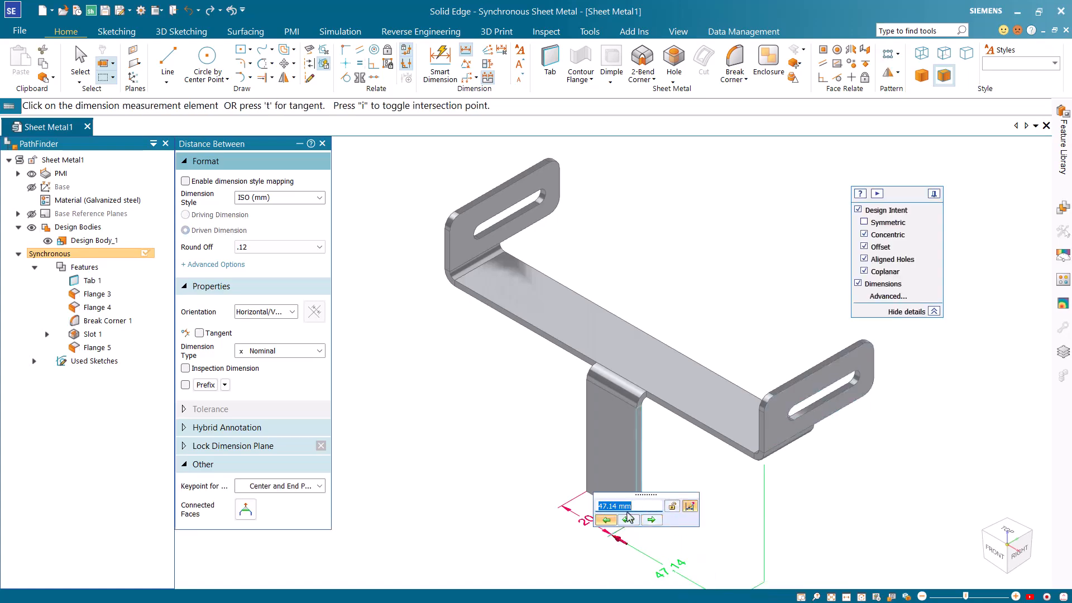
left_click(673, 506)
type("20")
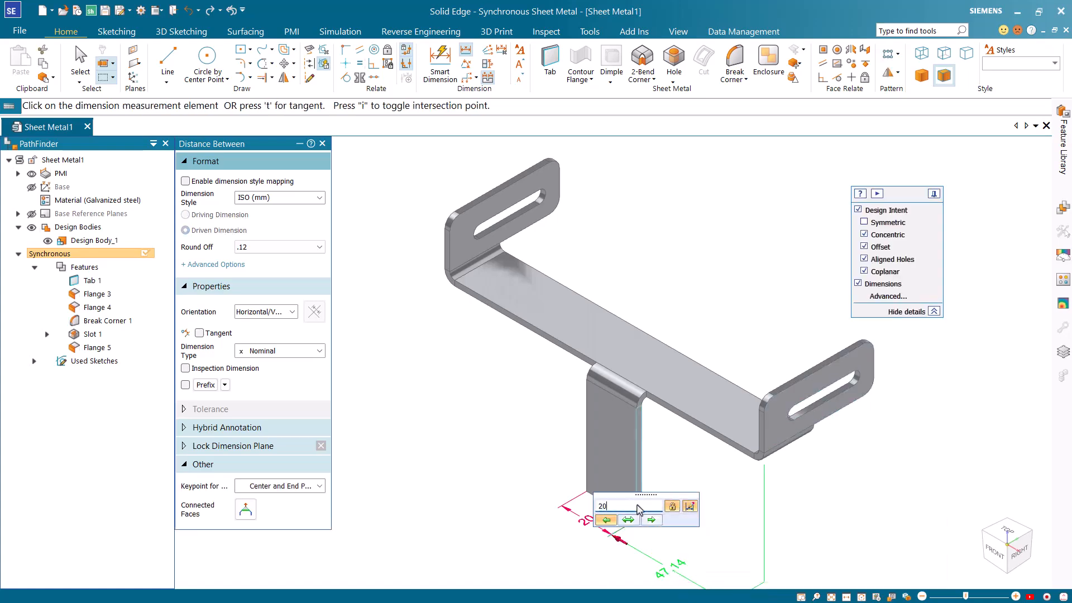
key("Return")
key("Escape")
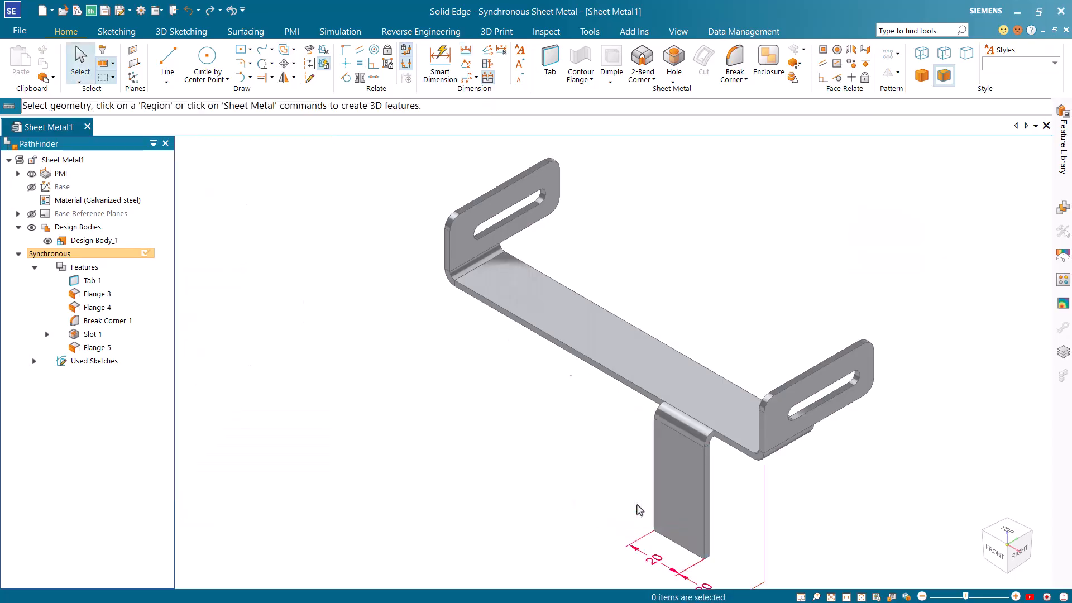
Mirror the downward flange about the Right (yz) base reference plane, keeping Persist Mirror Associativity enabled.
scroll(625, 506, "down", 2)
middle_click_drag(625, 506, 617, 442, "shift")
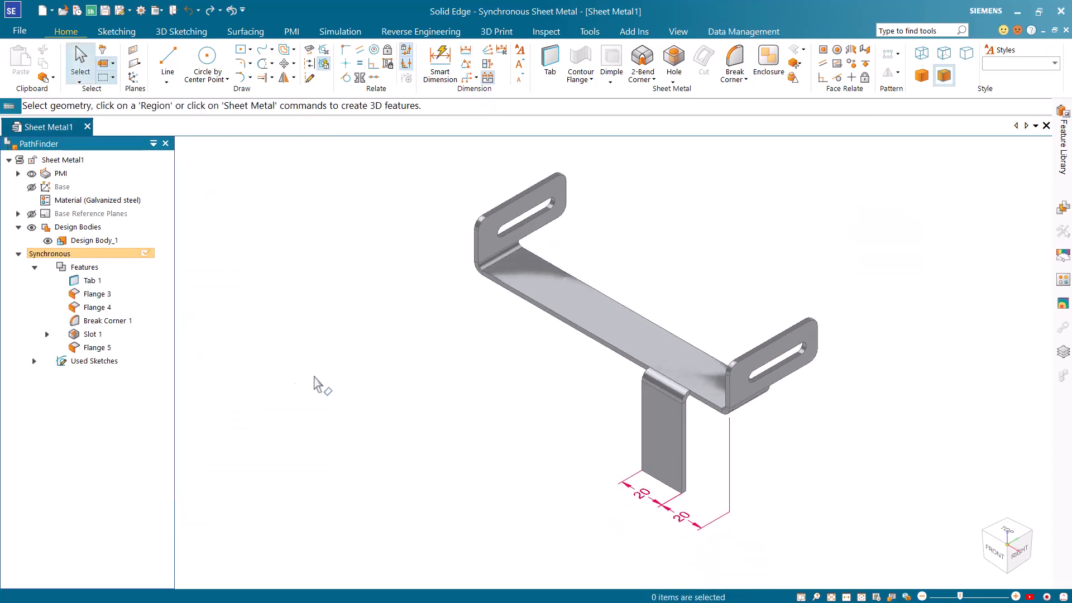
left_click(106, 347)
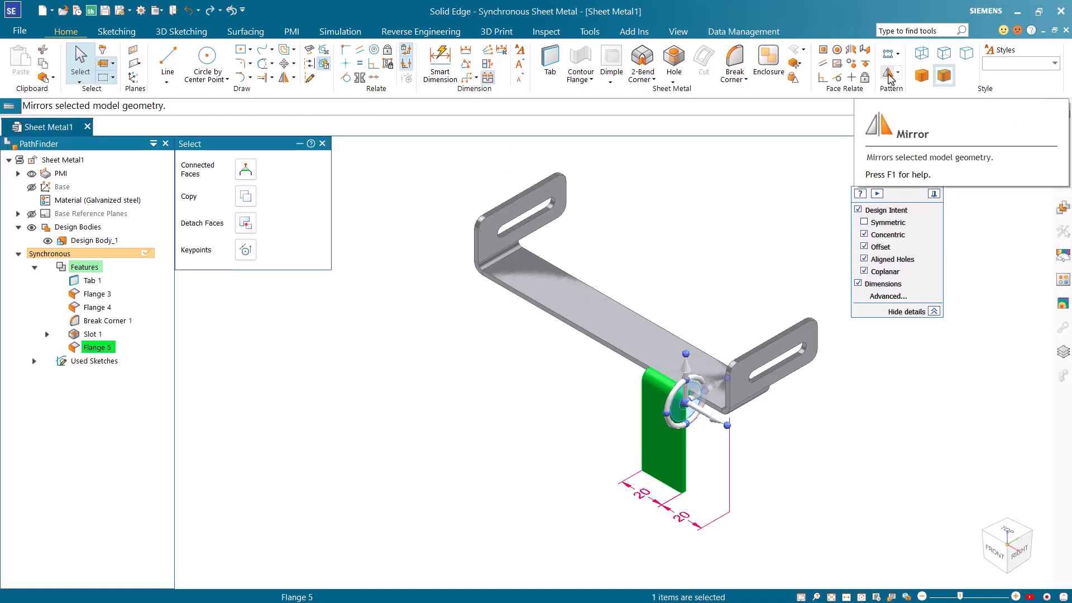
left_click(888, 74)
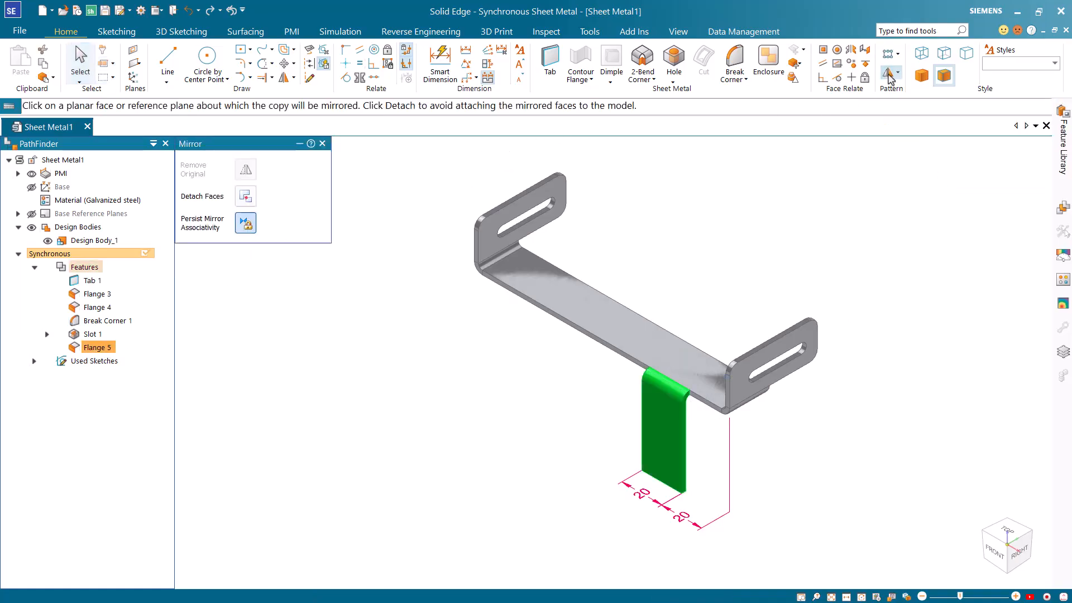
left_click(18, 213)
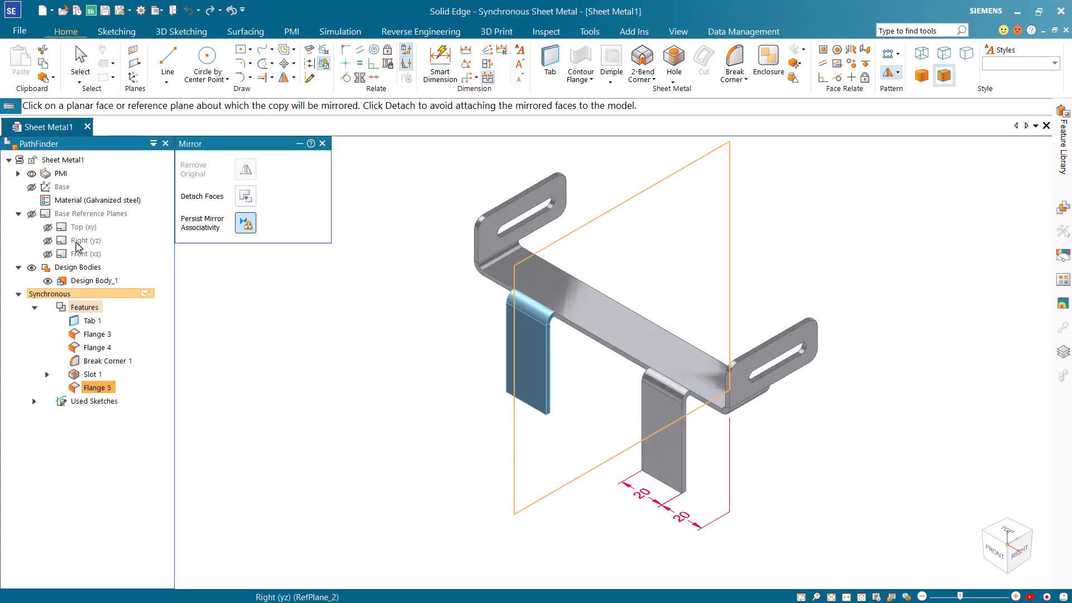
left_click(79, 243)
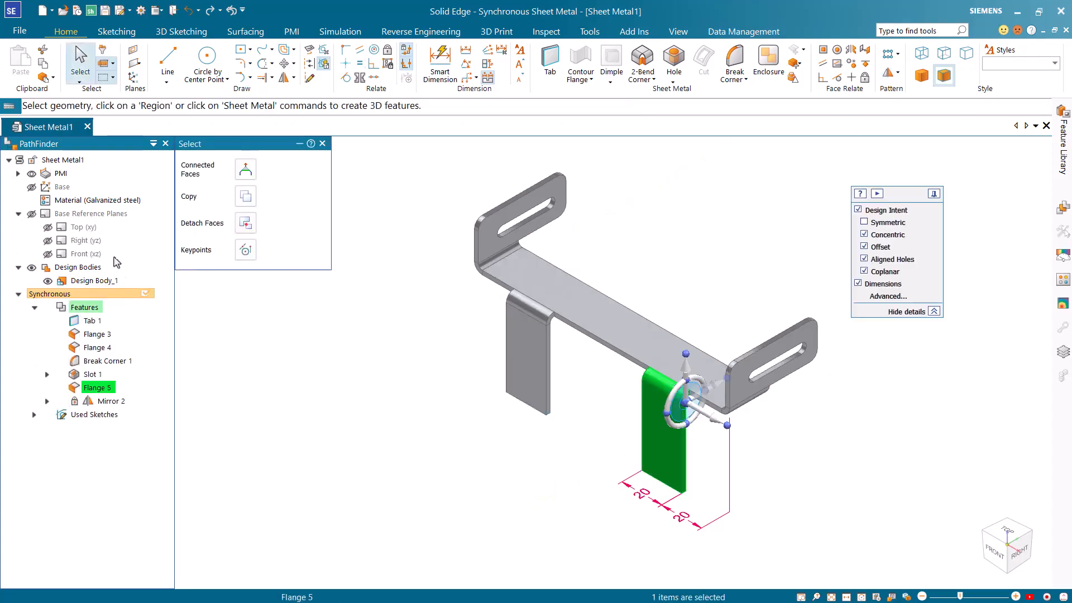
left_click(369, 411)
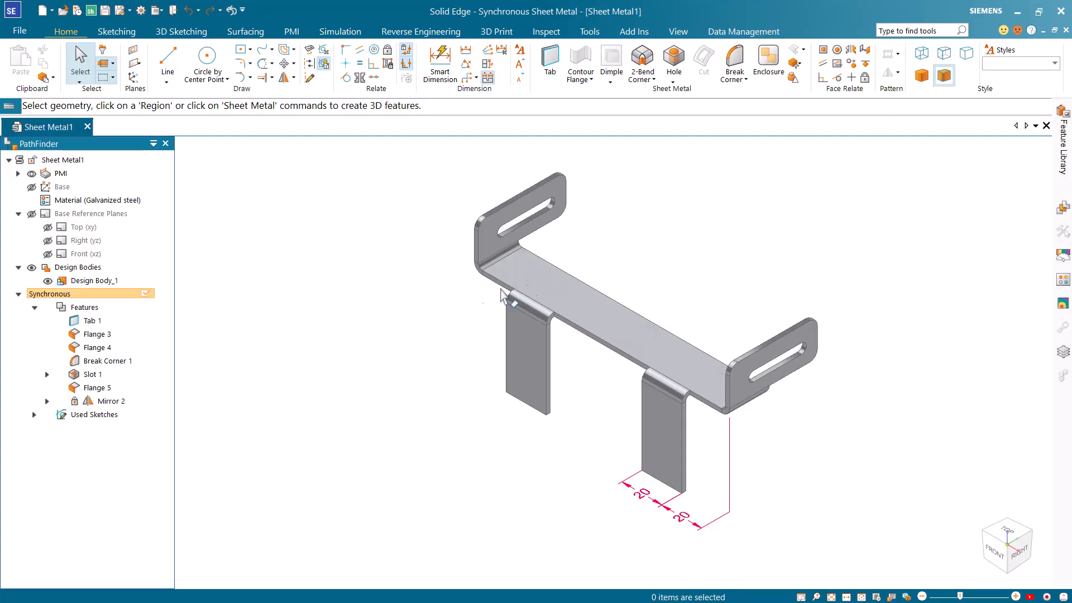
Round the lower corners of both downward flanges using Break Corner with a 10 mm radius.
left_click(735, 62)
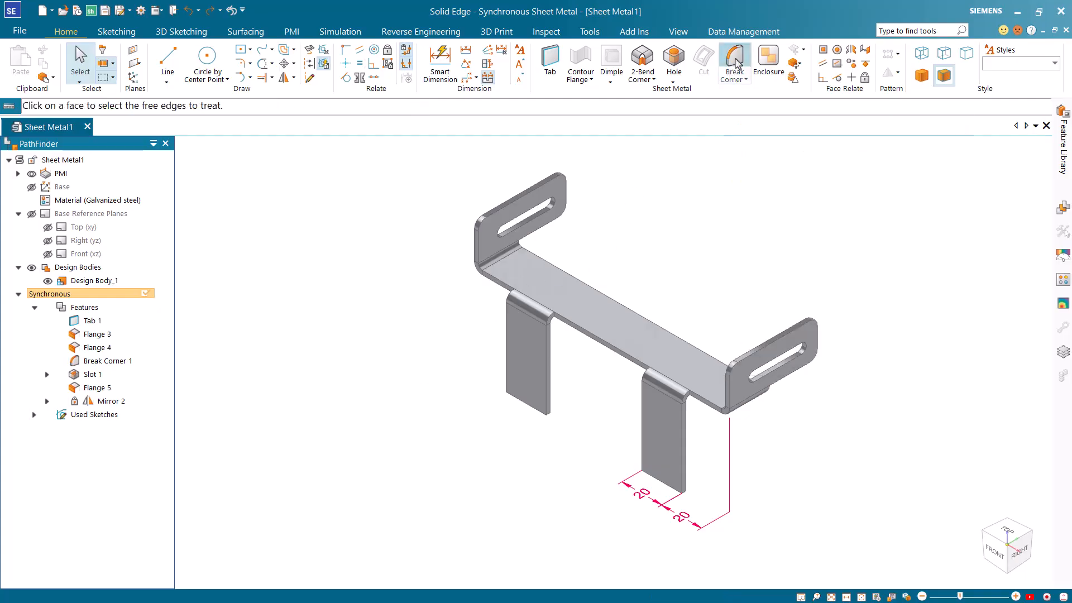
left_click(655, 437)
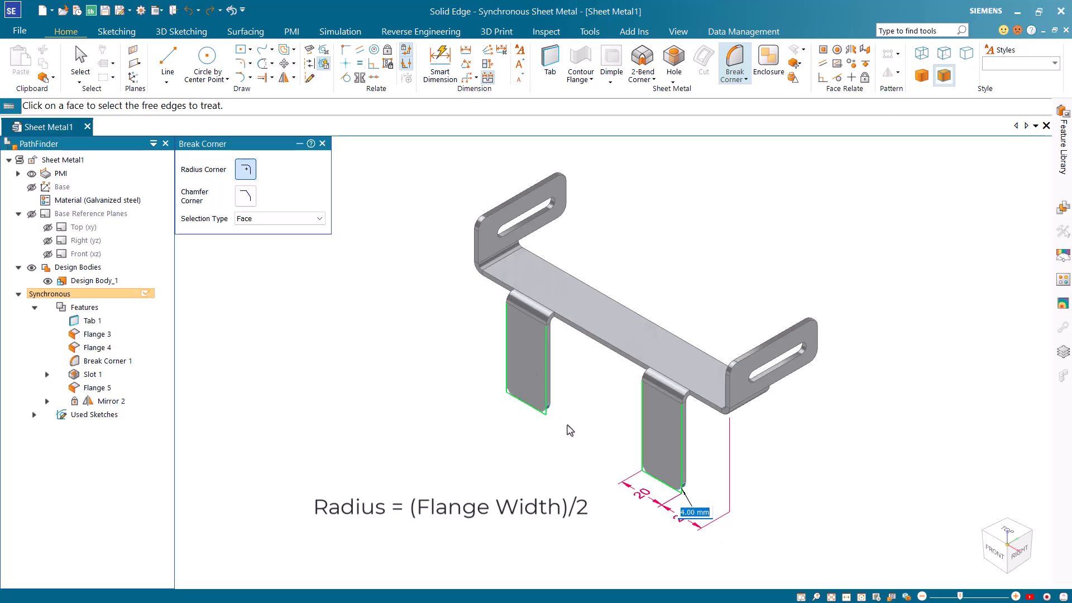
type("10")
key("Return")
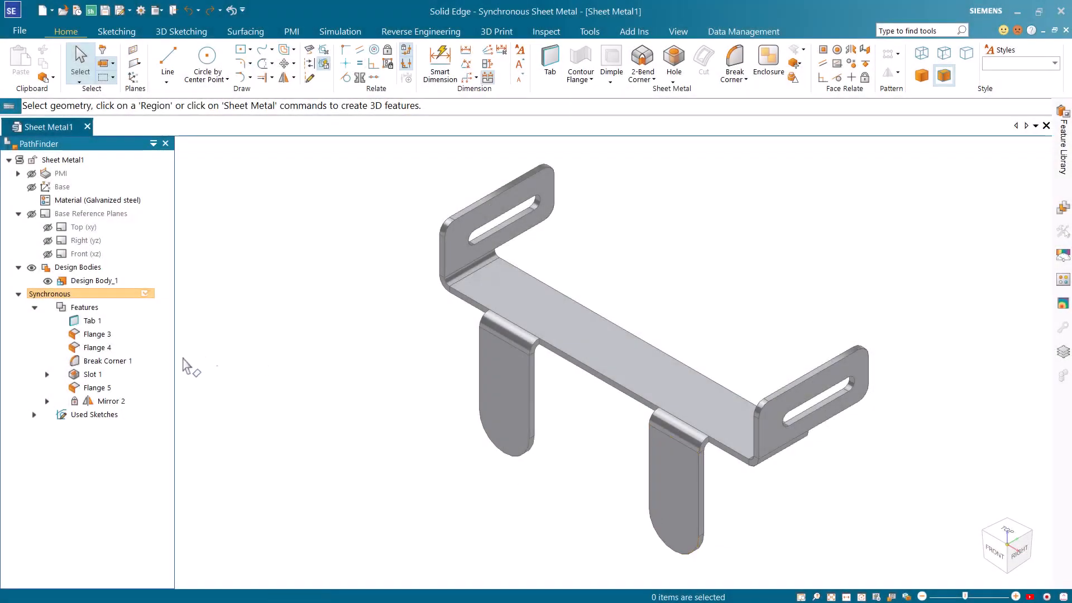
Select the original downward flange and relocate its steering wheel origin to the bend's end arc on the mirrored flange.
left_click(92, 389)
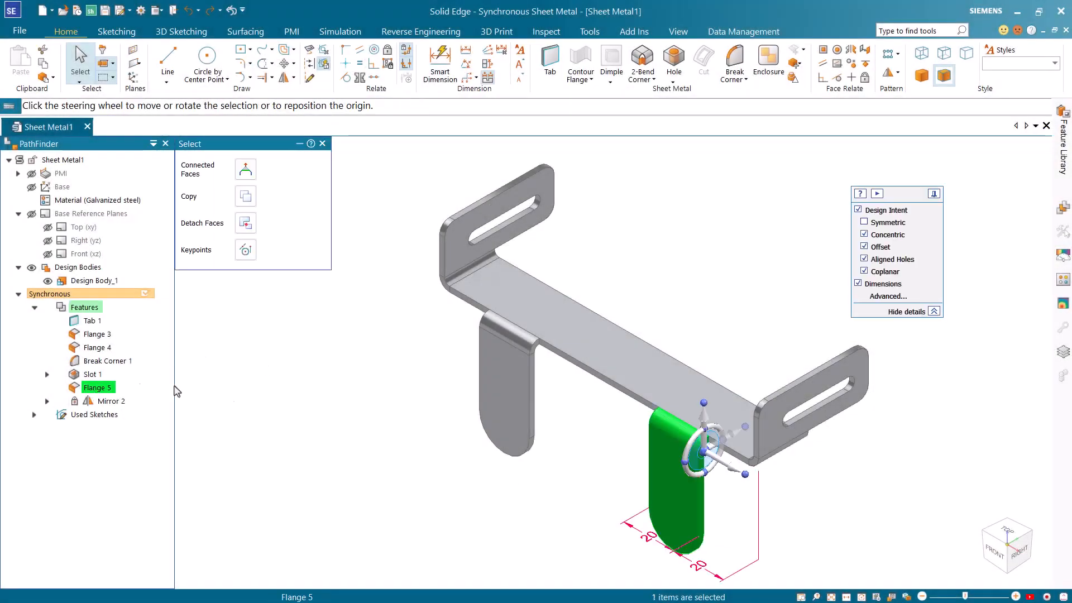
left_click(702, 452)
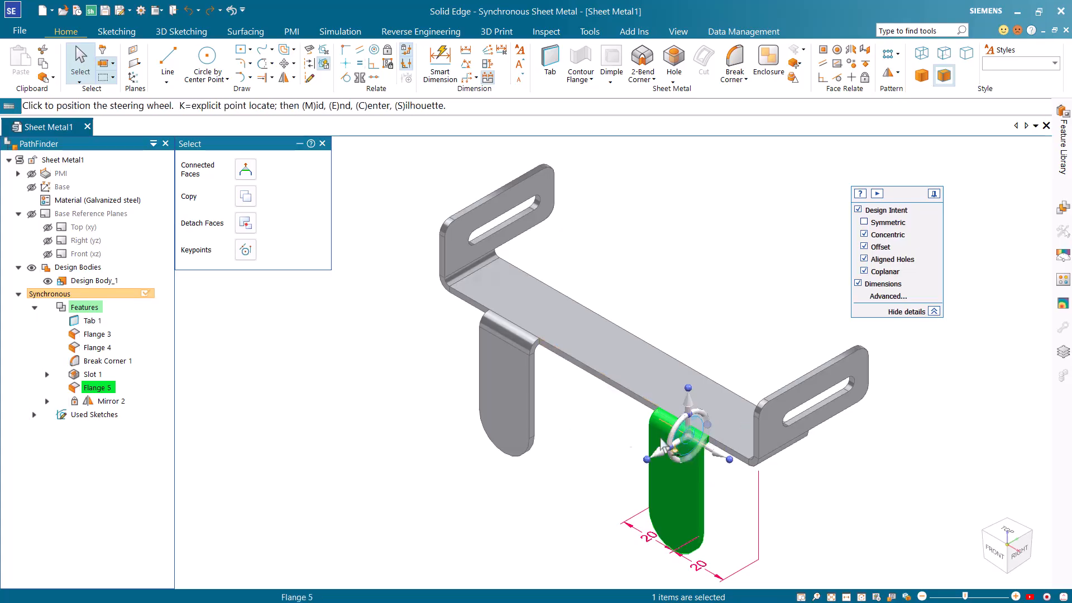
scroll(545, 351, "up", 5)
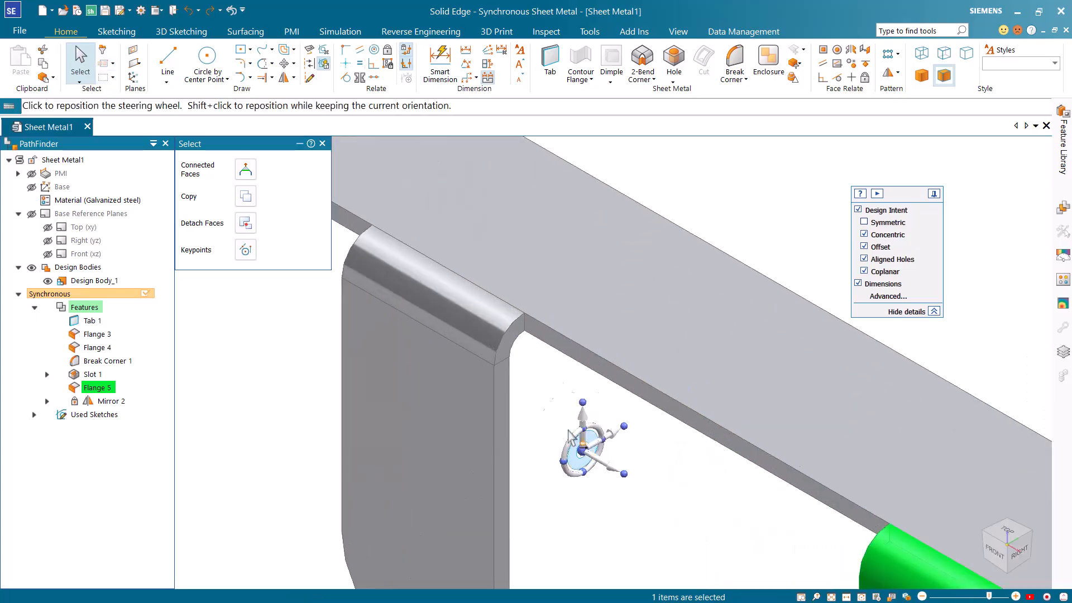
left_click(582, 449)
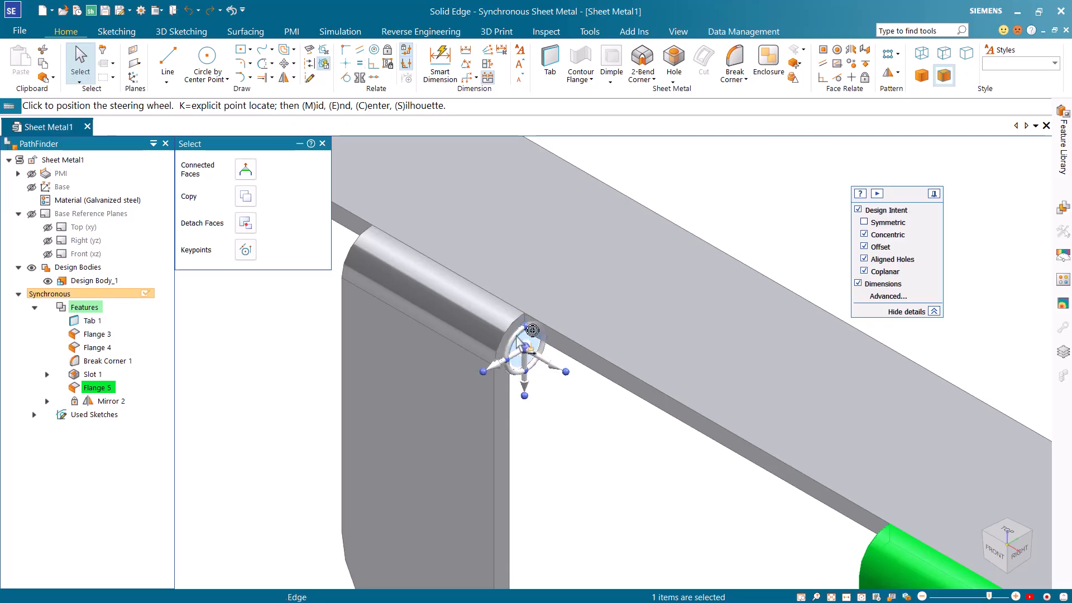
left_click(519, 344)
scroll(535, 363, "down", 5)
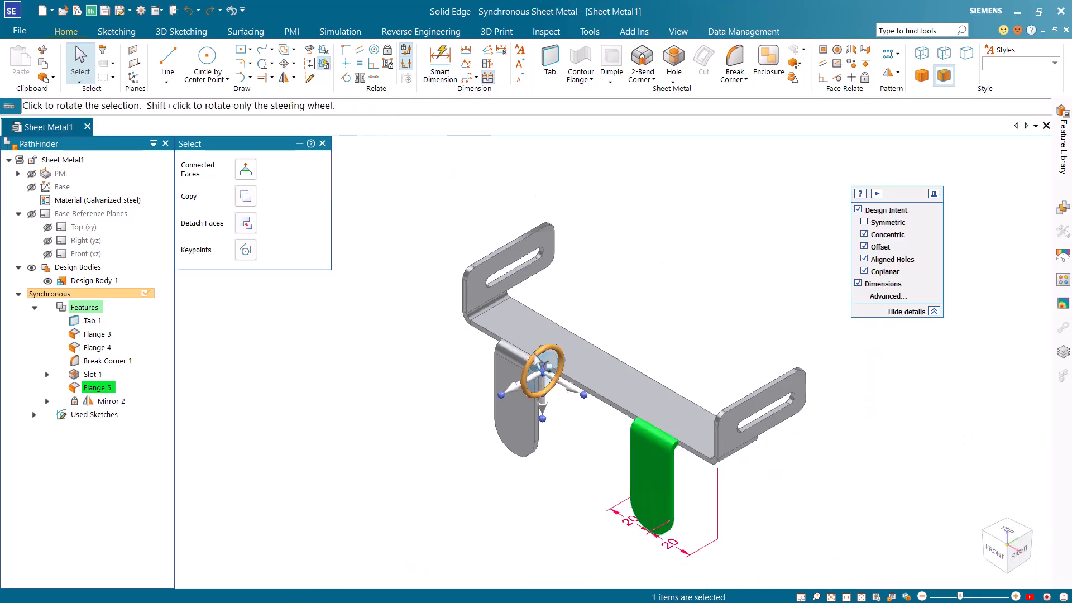
Rotate the selected downward flange by -15° about the steering wheel axis, along with its mirrored copy.
left_click(544, 382)
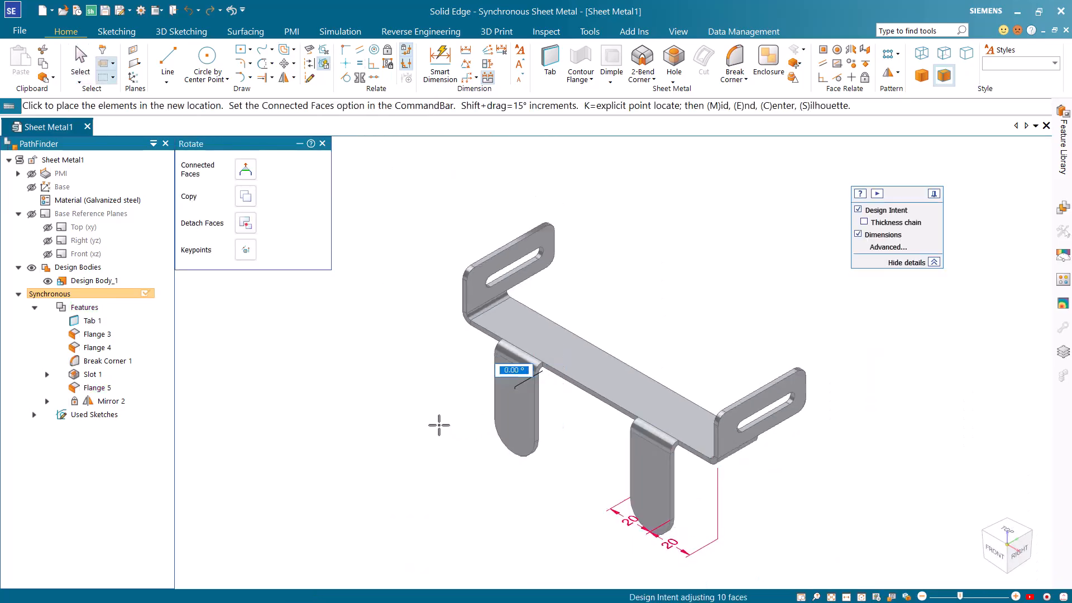
type("-15")
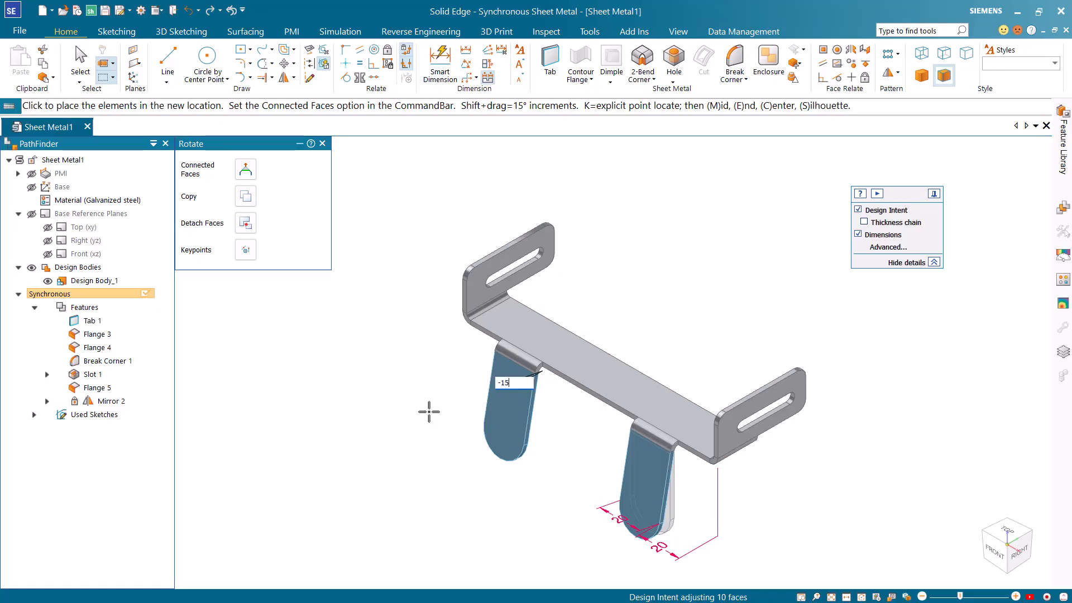
key("Return")
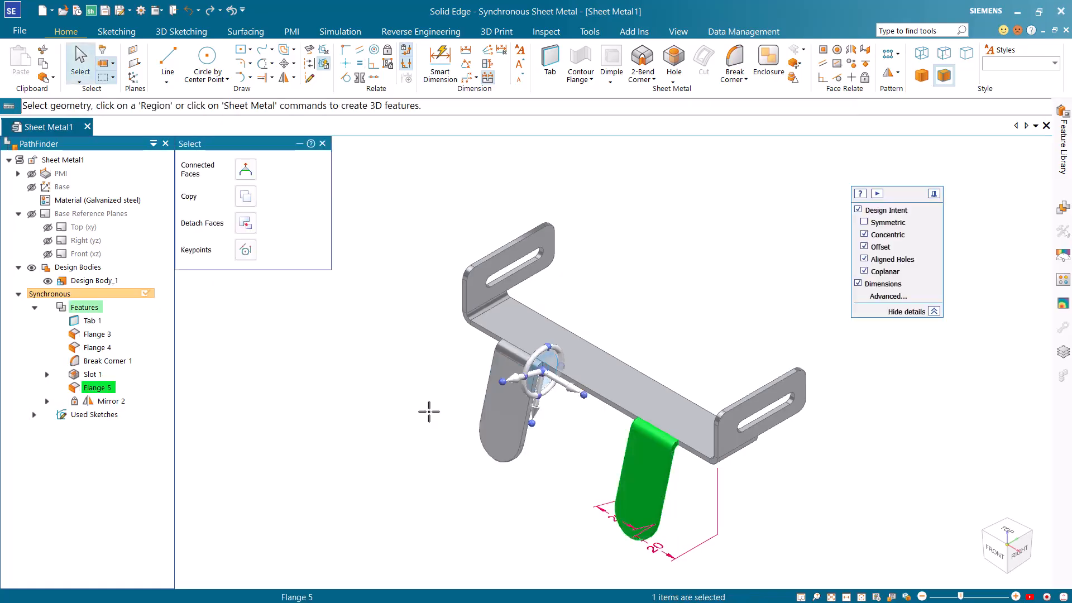
left_click(432, 417)
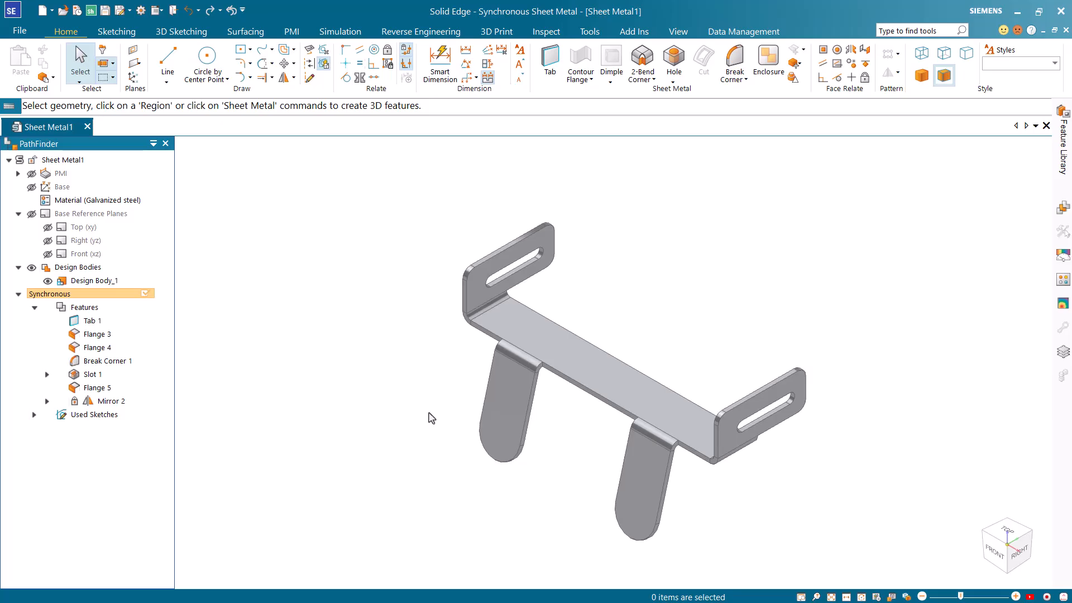
middle_click_drag(431, 417, 660, 371, "shift")
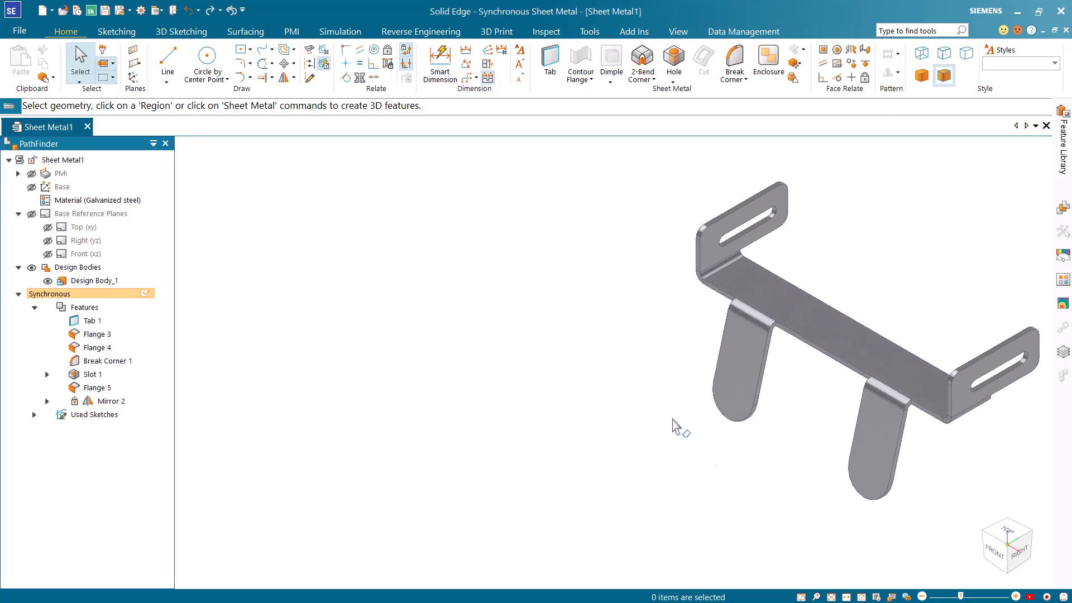